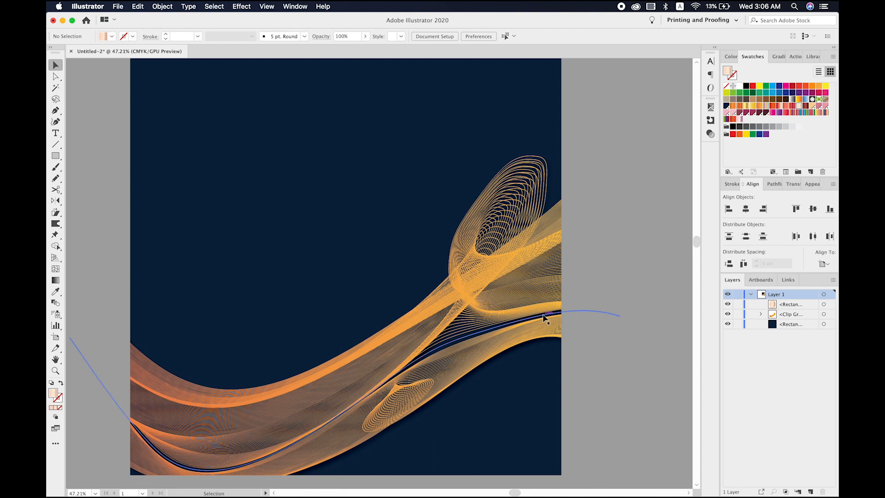
- Try to draw a freehand wavy line across the blank white artboard with the Pencil tool
{"action": "scroll", "coordinate": [545, 317], "scroll_direction": "down", "scroll_amount": 4}
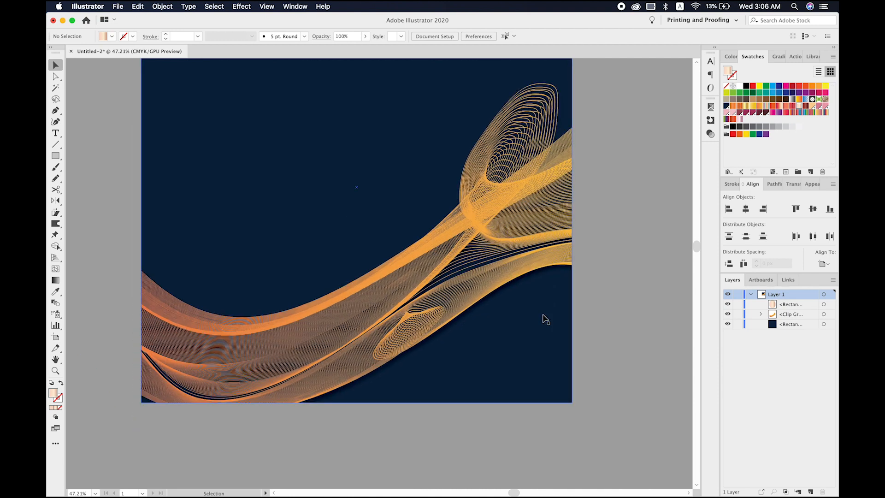
{"action": "scroll", "coordinate": [545, 318], "scroll_direction": "down", "scroll_amount": 10}
{"action": "scroll", "coordinate": [545, 318], "scroll_direction": "left", "scroll_amount": 10}
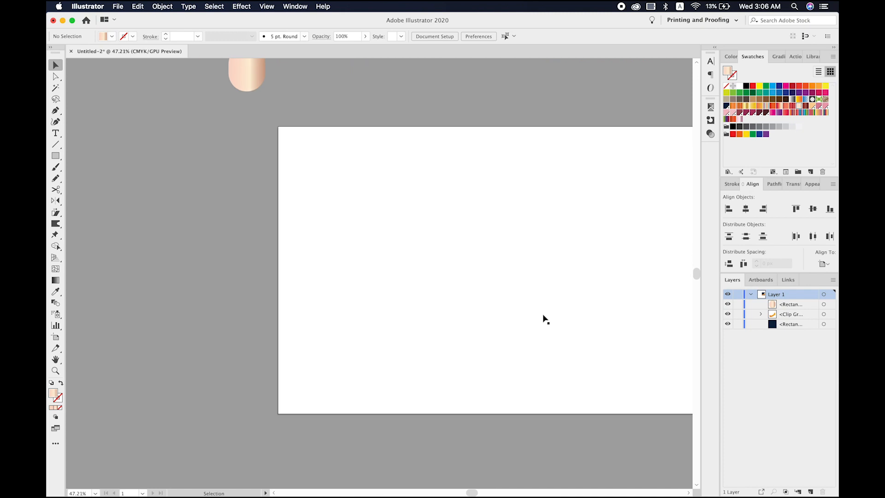
{"action": "key", "text": "super+0"}
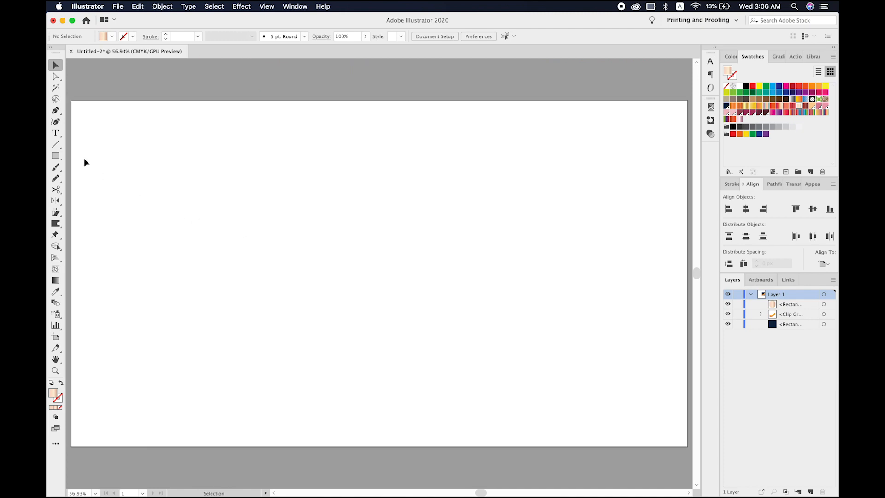
{"action": "left_click", "coordinate": [56, 178]}
{"action": "scroll", "coordinate": [73, 162], "scroll_direction": "down", "scroll_amount": 2}
{"action": "scroll", "coordinate": [74, 162], "scroll_direction": "down", "scroll_amount": 1}
{"action": "scroll", "coordinate": [73, 161], "scroll_direction": "left", "scroll_amount": 5}
{"action": "scroll", "coordinate": [74, 161], "scroll_direction": "up", "scroll_amount": 1}
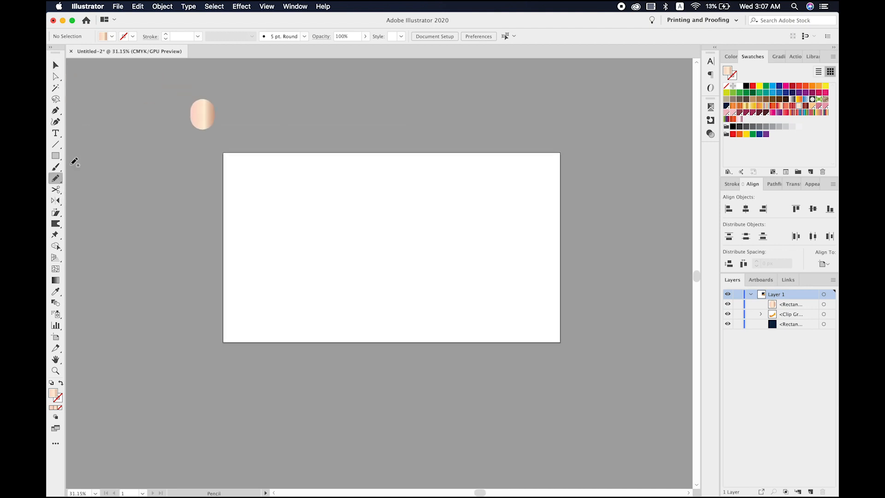
{"action": "scroll", "coordinate": [74, 162], "scroll_direction": "up", "scroll_amount": 2}
{"action": "scroll", "coordinate": [74, 162], "scroll_direction": "up", "scroll_amount": 1}
{"action": "scroll", "coordinate": [74, 161], "scroll_direction": "right", "scroll_amount": 5}
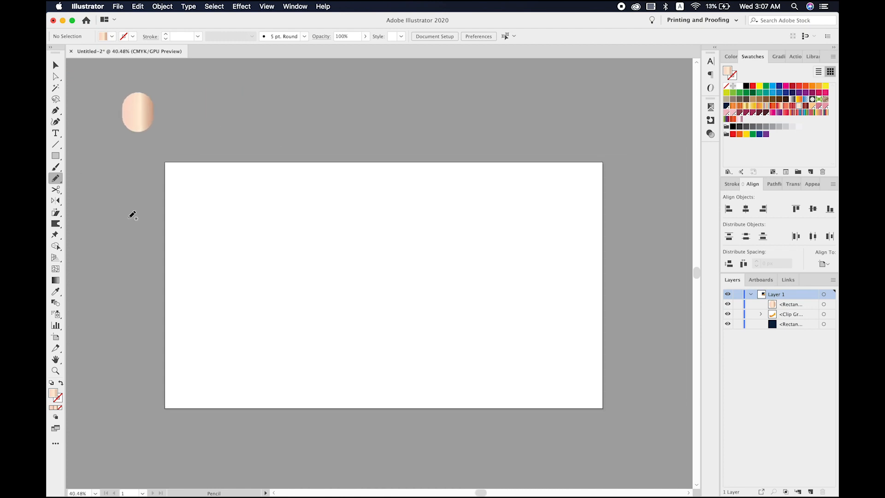
{"action": "mouse_move", "coordinate": [147, 223]}
{"action": "left_mouse_down"}
{"action": "mouse_move", "coordinate": [255, 200]}
{"action": "mouse_move", "coordinate": [331, 219]}
{"action": "mouse_move", "coordinate": [472, 224]}
{"action": "mouse_move", "coordinate": [583, 216]}
{"action": "mouse_move", "coordinate": [641, 197]}
{"action": "left_mouse_up"}
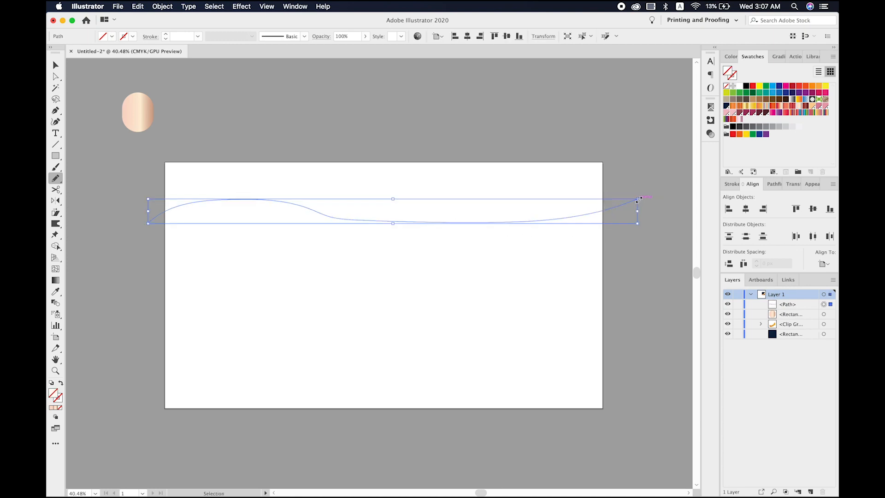
{"action": "key", "text": "super+z"}
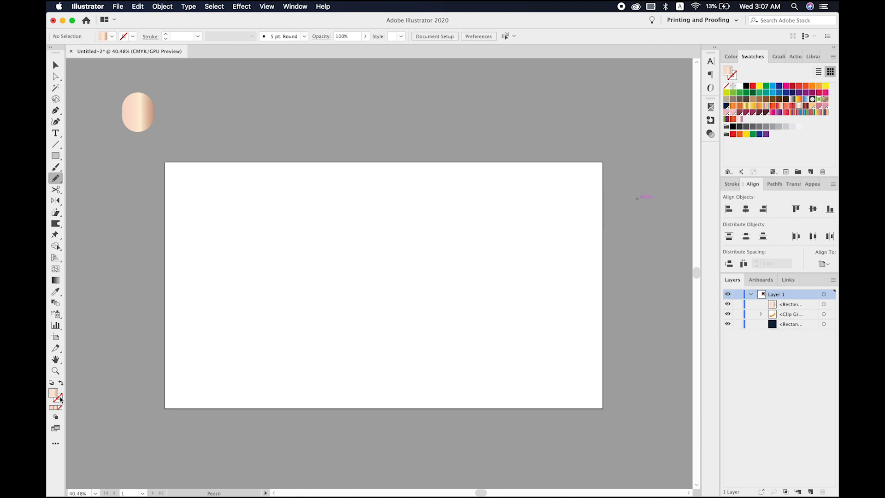
- Set the drawing colours to no fill and a black stroke
{"action": "left_click", "coordinate": [61, 399]}
{"action": "left_click", "coordinate": [61, 408]}
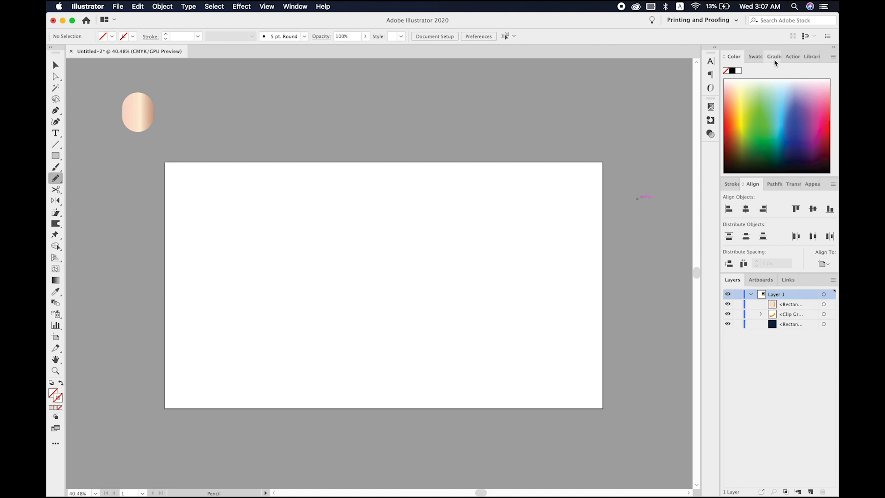
{"action": "left_click", "coordinate": [732, 71]}
- Draw four wavy pencil lines spanning the artboard and a fifth, lower one with a large loop near its right end
{"action": "mouse_move", "coordinate": [142, 233]}
{"action": "left_mouse_down"}
{"action": "mouse_move", "coordinate": [228, 220]}
{"action": "mouse_move", "coordinate": [397, 239]}
{"action": "mouse_move", "coordinate": [536, 229]}
{"action": "mouse_move", "coordinate": [621, 194]}
{"action": "left_mouse_up"}
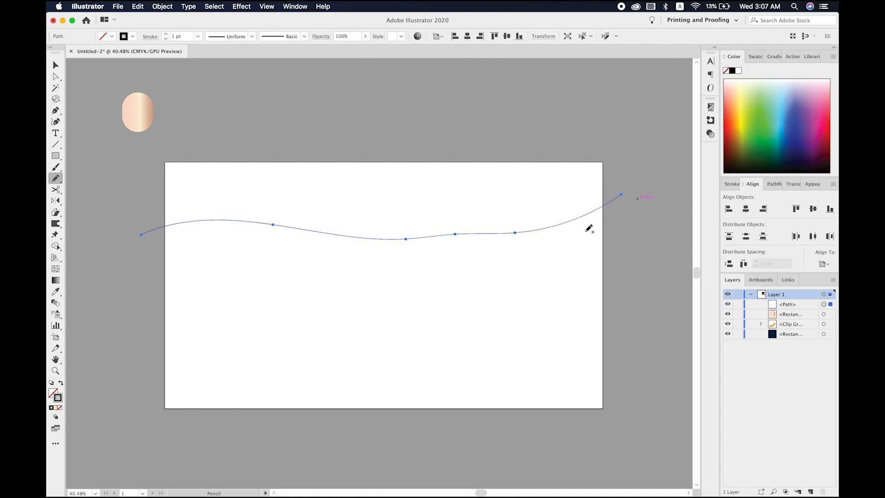
{"action": "mouse_move", "coordinate": [626, 235]}
{"action": "left_mouse_down"}
{"action": "mouse_move", "coordinate": [500, 262]}
{"action": "mouse_move", "coordinate": [290, 247]}
{"action": "mouse_move", "coordinate": [227, 251]}
{"action": "mouse_move", "coordinate": [189, 270]}
{"action": "mouse_move", "coordinate": [151, 321]}
{"action": "left_mouse_up"}
{"action": "mouse_move", "coordinate": [155, 381]}
{"action": "left_mouse_down"}
{"action": "mouse_move", "coordinate": [173, 342]}
{"action": "mouse_move", "coordinate": [218, 291]}
{"action": "mouse_move", "coordinate": [252, 270]}
{"action": "mouse_move", "coordinate": [559, 265]}
{"action": "mouse_move", "coordinate": [626, 237]}
{"action": "left_mouse_up"}
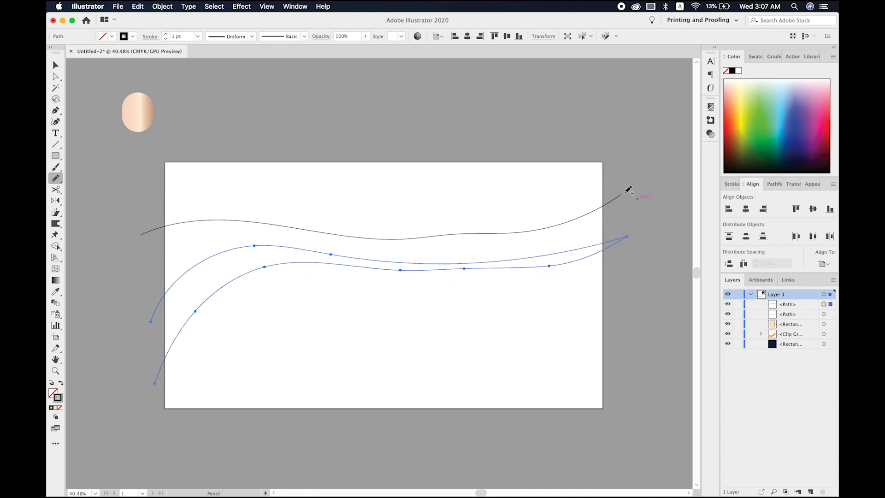
{"action": "left_click_drag", "start_coordinate": [628, 211], "coordinate": [443, 244]}
{"action": "key", "text": "super+z"}
{"action": "left_click_drag", "start_coordinate": [137, 271], "coordinate": [206, 250]}
{"action": "key", "text": "super+z"}
{"action": "mouse_move", "coordinate": [146, 265]}
{"action": "left_mouse_down"}
{"action": "mouse_move", "coordinate": [222, 236]}
{"action": "mouse_move", "coordinate": [512, 240]}
{"action": "mouse_move", "coordinate": [606, 224]}
{"action": "mouse_move", "coordinate": [624, 206]}
{"action": "left_mouse_up"}
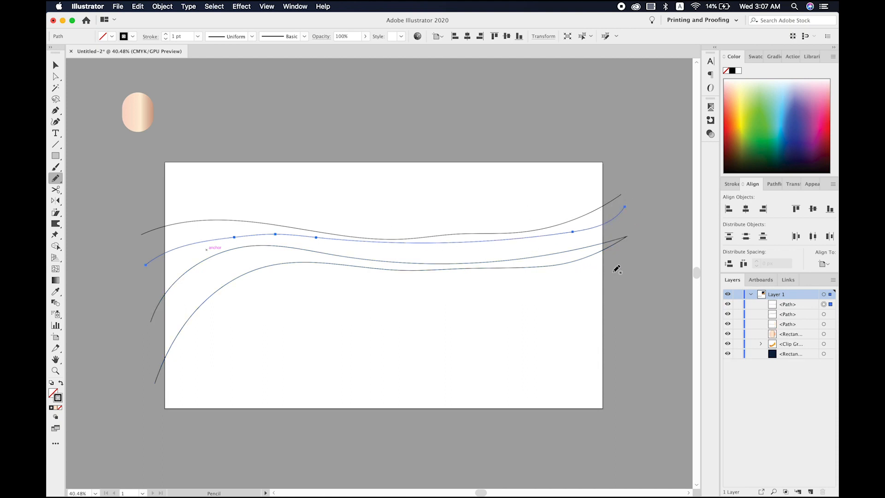
{"action": "mouse_move", "coordinate": [635, 315]}
{"action": "left_mouse_down"}
{"action": "mouse_move", "coordinate": [554, 318]}
{"action": "mouse_move", "coordinate": [492, 304]}
{"action": "mouse_move", "coordinate": [467, 282]}
{"action": "mouse_move", "coordinate": [463, 257]}
{"action": "mouse_move", "coordinate": [494, 225]}
{"action": "mouse_move", "coordinate": [527, 243]}
{"action": "mouse_move", "coordinate": [512, 296]}
{"action": "mouse_move", "coordinate": [448, 312]}
{"action": "mouse_move", "coordinate": [301, 296]}
{"action": "mouse_move", "coordinate": [223, 319]}
{"action": "mouse_move", "coordinate": [184, 356]}
{"action": "mouse_move", "coordinate": [168, 394]}
{"action": "left_mouse_up"}
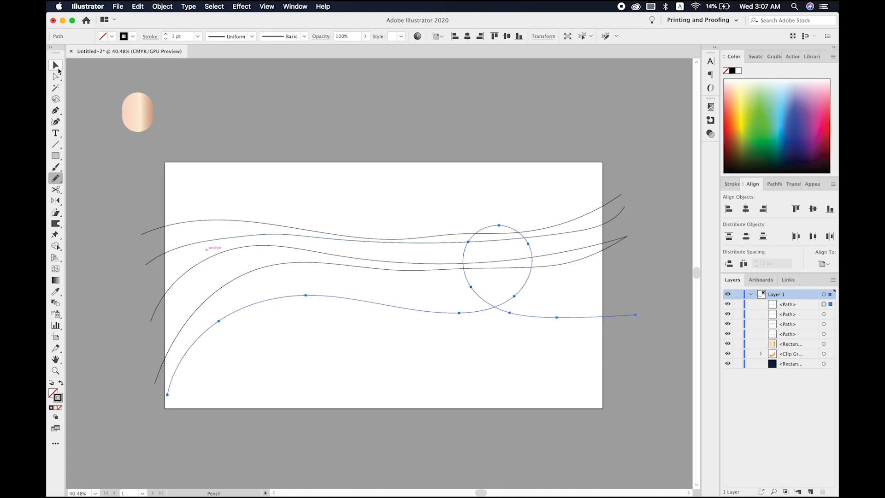
{"action": "left_click", "coordinate": [58, 69]}
{"action": "left_click", "coordinate": [167, 145]}
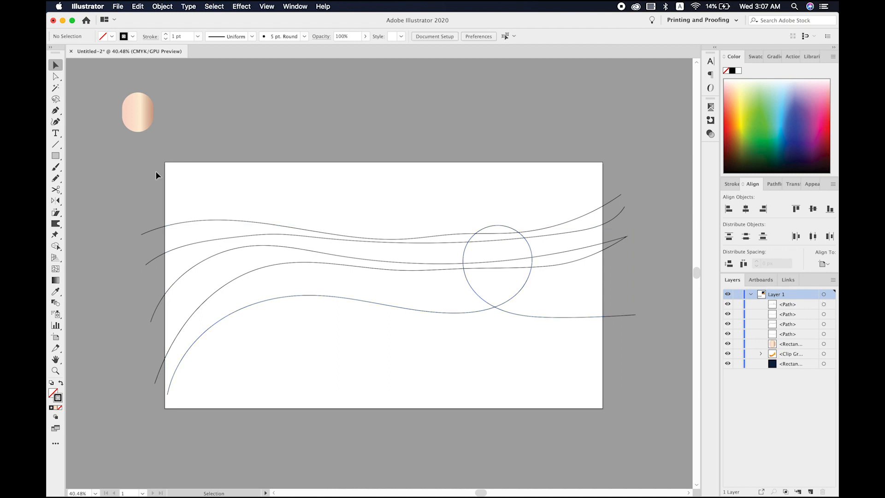
- Blend the pencil lines in order from the uppermost to the looped one, picking their left endpoints
{"action": "left_click", "coordinate": [55, 303]}
{"action": "left_click", "coordinate": [146, 265]}
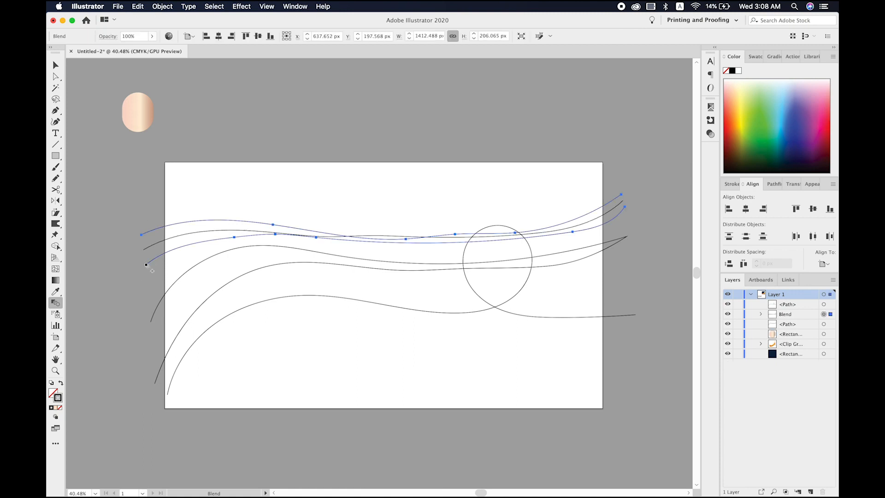
{"action": "left_click", "coordinate": [150, 320]}
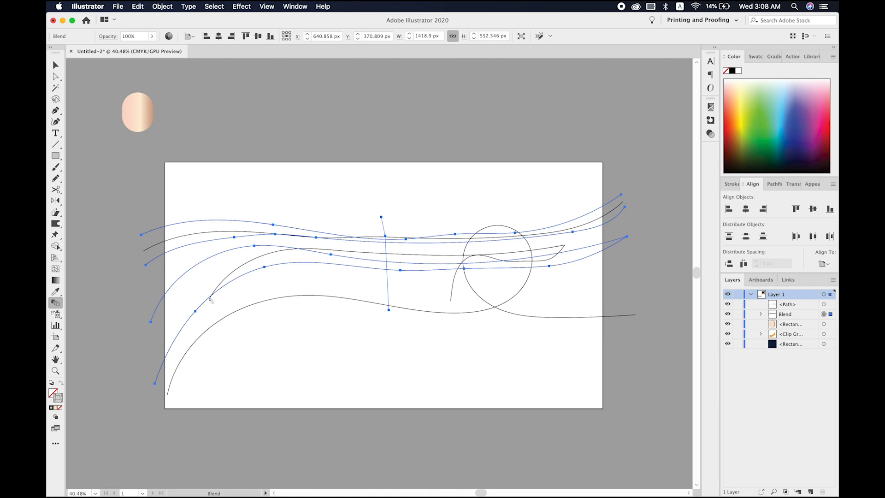
{"action": "left_click", "coordinate": [168, 395]}
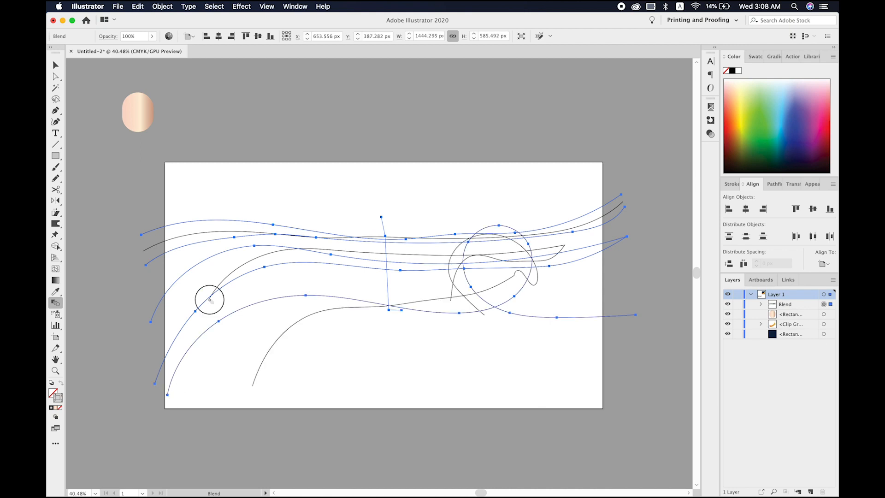
{"action": "scroll", "coordinate": [210, 299], "scroll_direction": "up", "scroll_amount": 5}
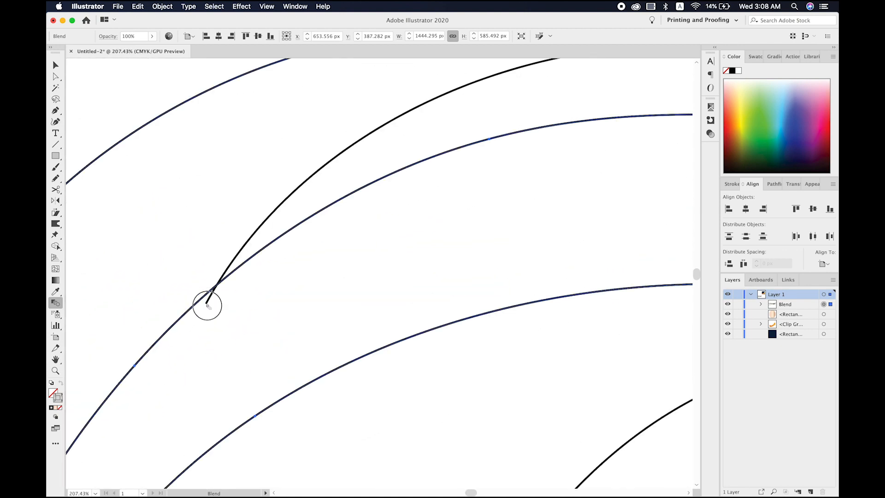
{"action": "scroll", "coordinate": [207, 304], "scroll_direction": "down", "scroll_amount": 8}
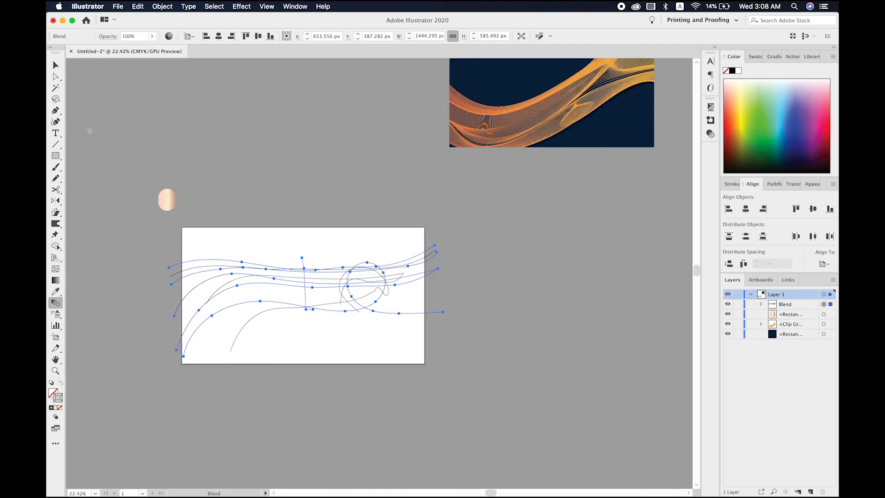
{"action": "key", "text": "v"}
{"action": "left_click", "coordinate": [326, 208]}
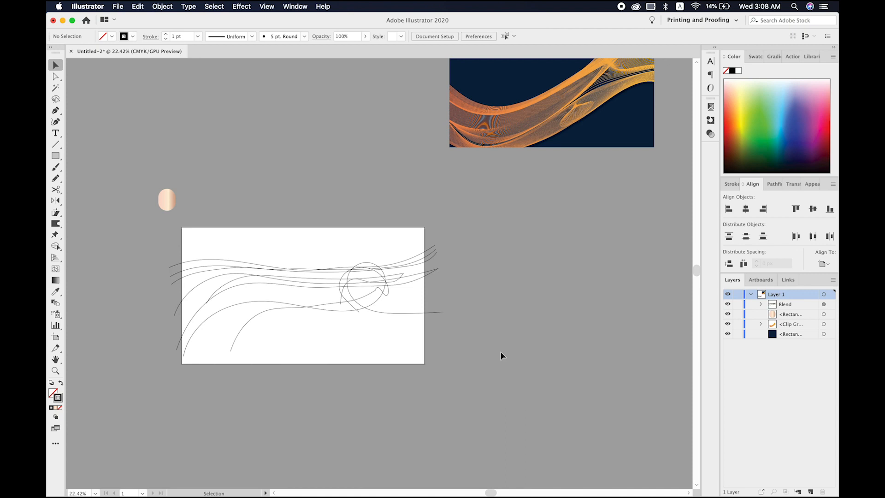
- Preview the blend with Specified Steps spacing of 50, discard the setting and delete the blend
{"action": "left_click", "coordinate": [324, 260]}
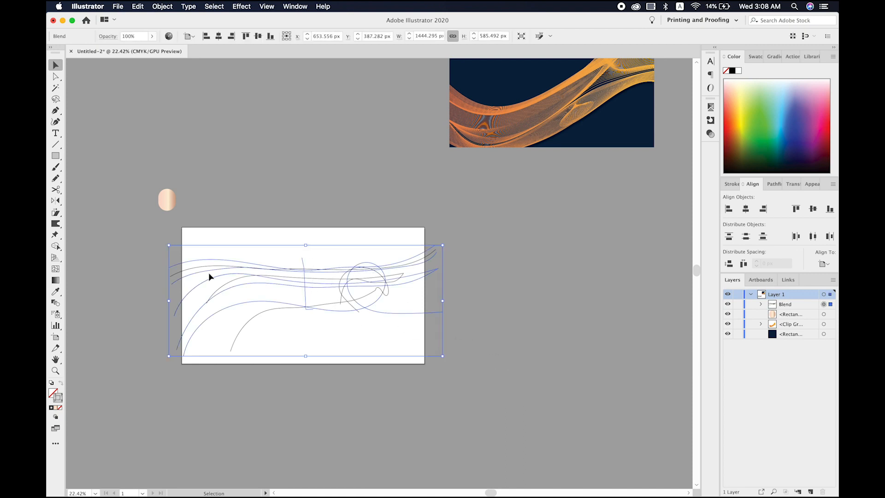
{"action": "scroll", "coordinate": [208, 272], "scroll_direction": "left", "scroll_amount": 3}
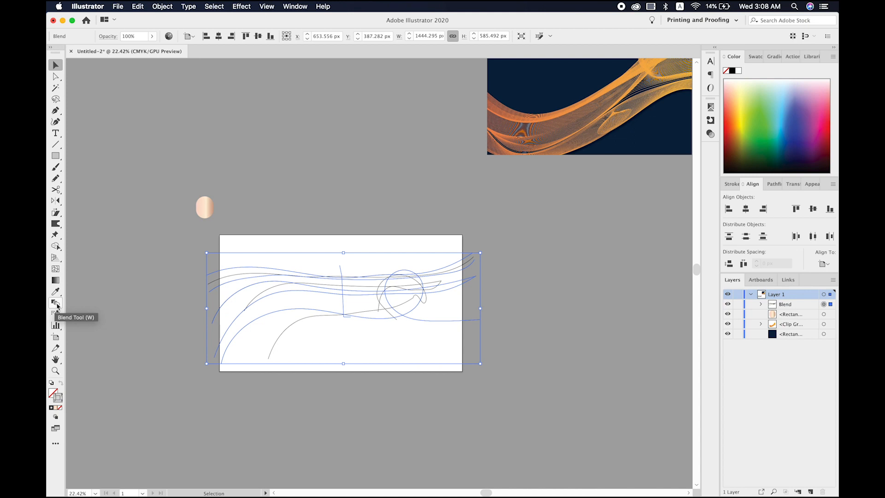
{"action": "double_click", "coordinate": [56, 303]}
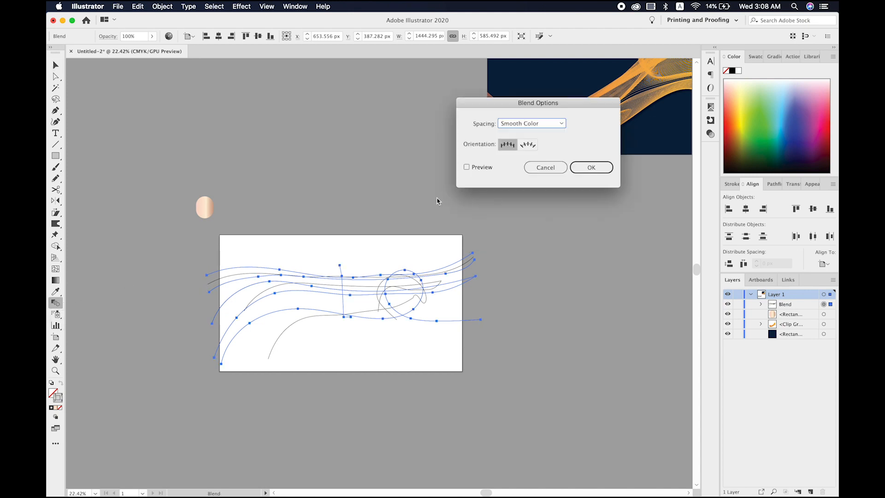
{"action": "left_click", "coordinate": [466, 167]}
{"action": "left_click", "coordinate": [529, 125]}
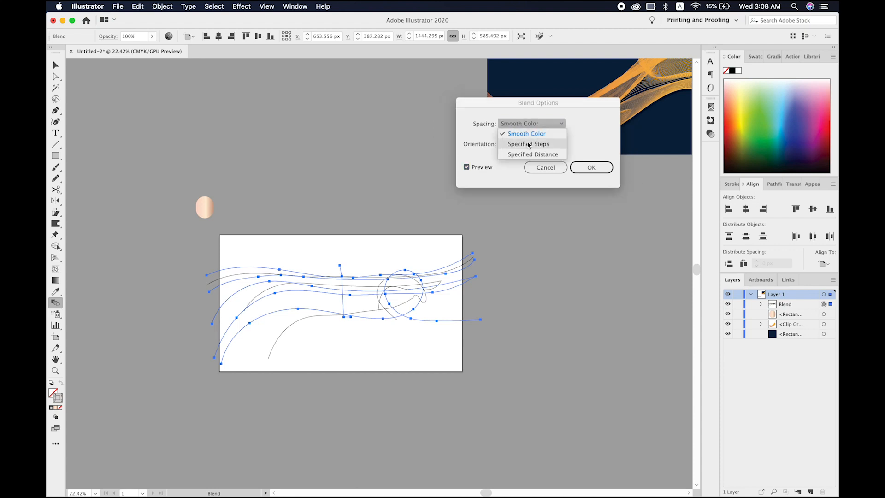
{"action": "left_click", "coordinate": [525, 145]}
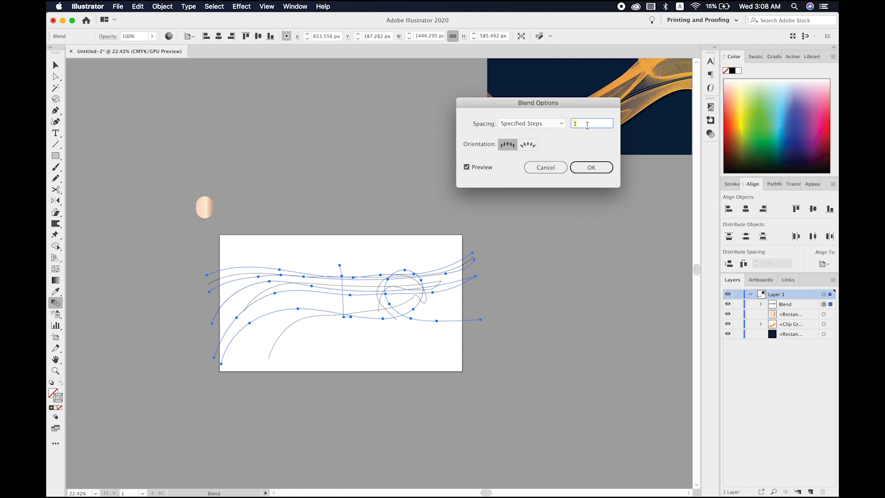
{"action": "type", "text": "50"}
{"action": "key", "text": "Tab"}
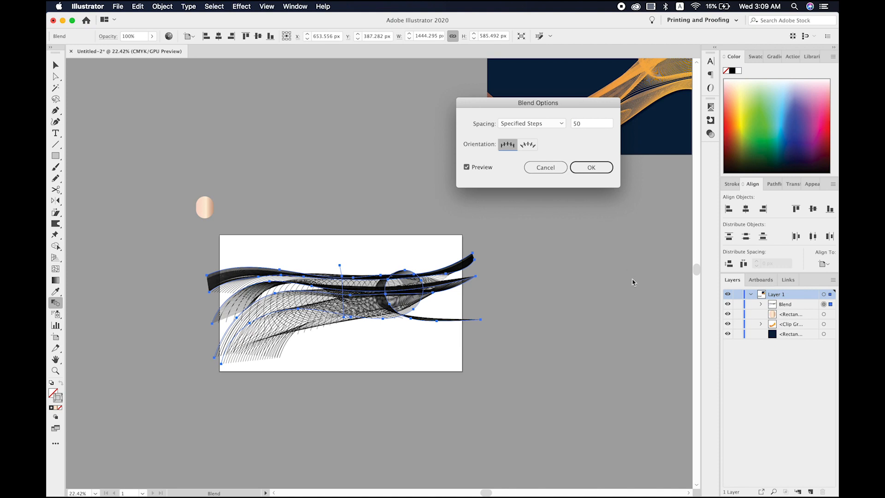
{"action": "left_click", "coordinate": [559, 166]}
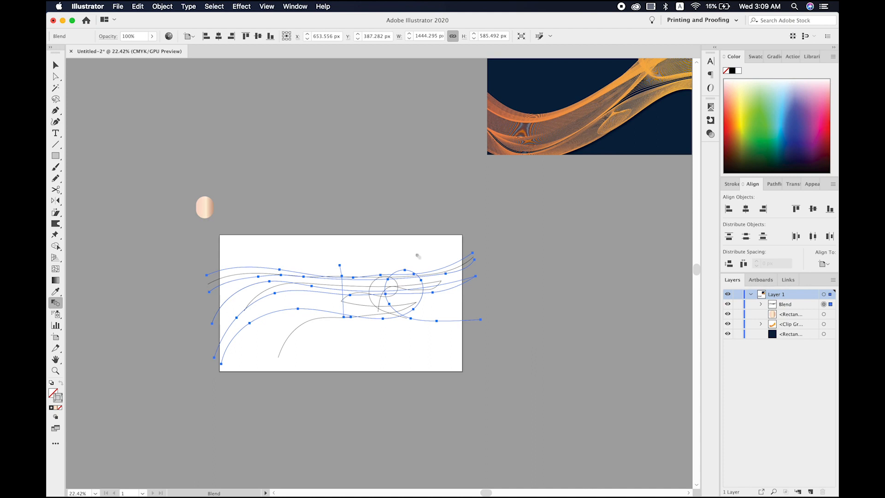
{"action": "key", "text": "Delete"}
- Draw four wavy pencil lines extending past both sides of the artboard, the lowest with a loop in its left half
{"action": "left_click", "coordinate": [55, 179]}
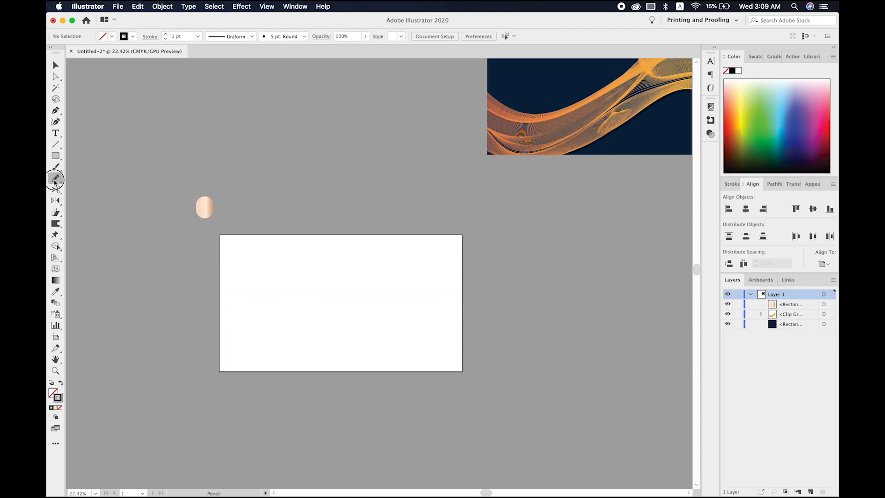
{"action": "mouse_move", "coordinate": [199, 282]}
{"action": "left_mouse_down"}
{"action": "mouse_move", "coordinate": [265, 266]}
{"action": "mouse_move", "coordinate": [441, 284]}
{"action": "mouse_move", "coordinate": [497, 257]}
{"action": "left_mouse_up"}
{"action": "mouse_move", "coordinate": [503, 296]}
{"action": "left_mouse_down"}
{"action": "mouse_move", "coordinate": [446, 313]}
{"action": "mouse_move", "coordinate": [369, 310]}
{"action": "mouse_move", "coordinate": [281, 285]}
{"action": "mouse_move", "coordinate": [228, 300]}
{"action": "mouse_move", "coordinate": [193, 337]}
{"action": "mouse_move", "coordinate": [207, 297]}
{"action": "mouse_move", "coordinate": [265, 275]}
{"action": "mouse_move", "coordinate": [315, 275]}
{"action": "mouse_move", "coordinate": [412, 300]}
{"action": "mouse_move", "coordinate": [448, 300]}
{"action": "mouse_move", "coordinate": [509, 276]}
{"action": "left_mouse_up"}
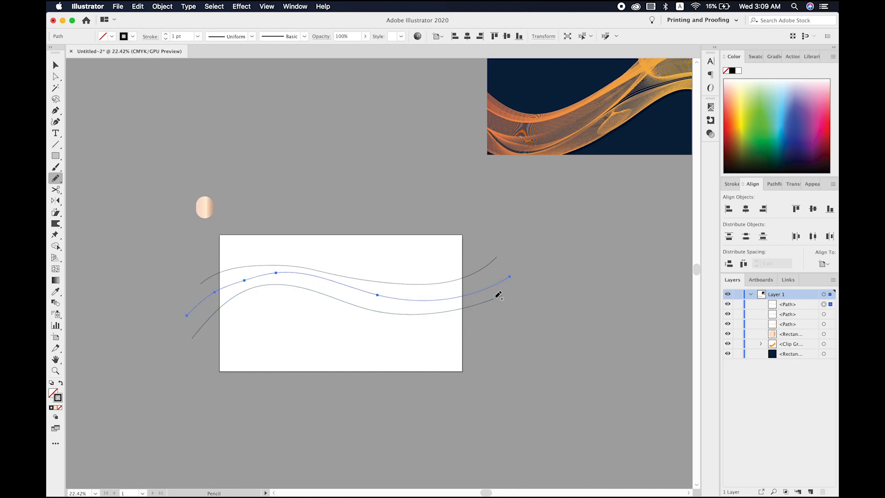
{"action": "mouse_move", "coordinate": [501, 313]}
{"action": "left_mouse_down"}
{"action": "mouse_move", "coordinate": [433, 329]}
{"action": "mouse_move", "coordinate": [326, 316]}
{"action": "mouse_move", "coordinate": [290, 304]}
{"action": "mouse_move", "coordinate": [271, 282]}
{"action": "mouse_move", "coordinate": [272, 268]}
{"action": "mouse_move", "coordinate": [301, 256]}
{"action": "mouse_move", "coordinate": [319, 281]}
{"action": "mouse_move", "coordinate": [292, 300]}
{"action": "mouse_move", "coordinate": [229, 318]}
{"action": "mouse_move", "coordinate": [205, 349]}
{"action": "left_mouse_up"}
{"action": "left_click", "coordinate": [56, 68]}
{"action": "left_click", "coordinate": [126, 260]}
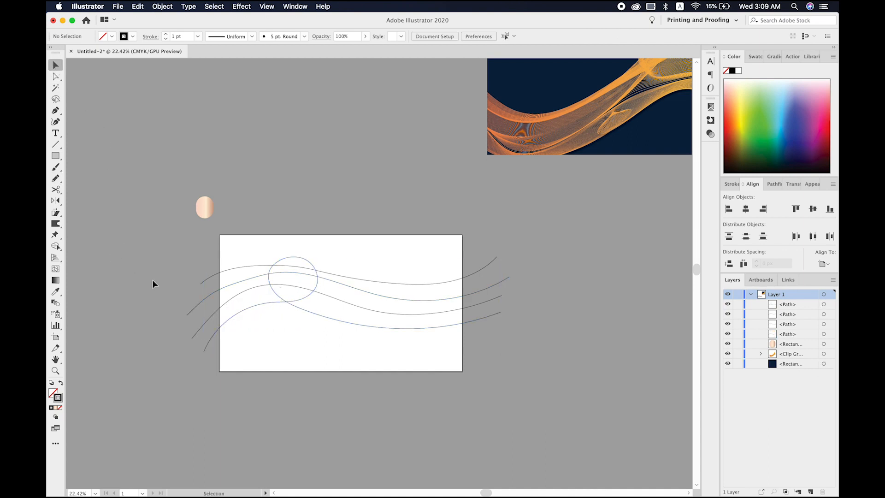
- Blend the four new lines in order from top to bottom at their left endpoints, and deselect the blend
{"action": "left_click", "coordinate": [56, 304]}
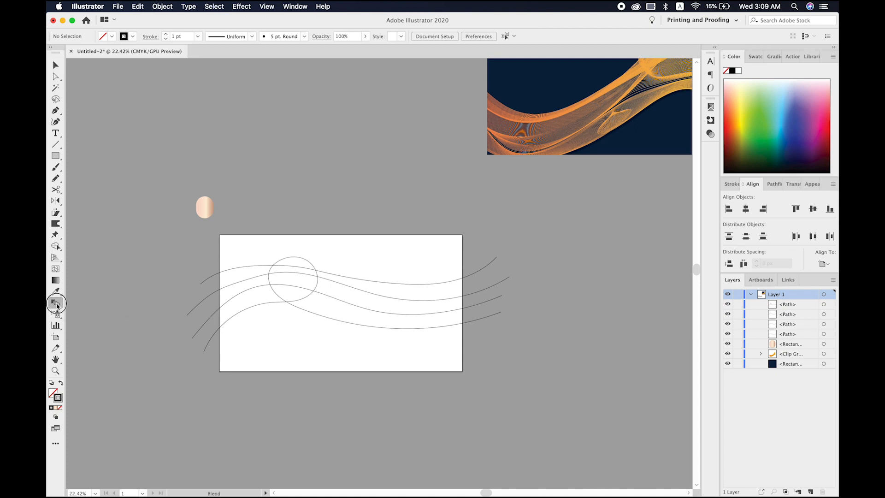
{"action": "left_click", "coordinate": [200, 285]}
{"action": "left_click", "coordinate": [187, 315]}
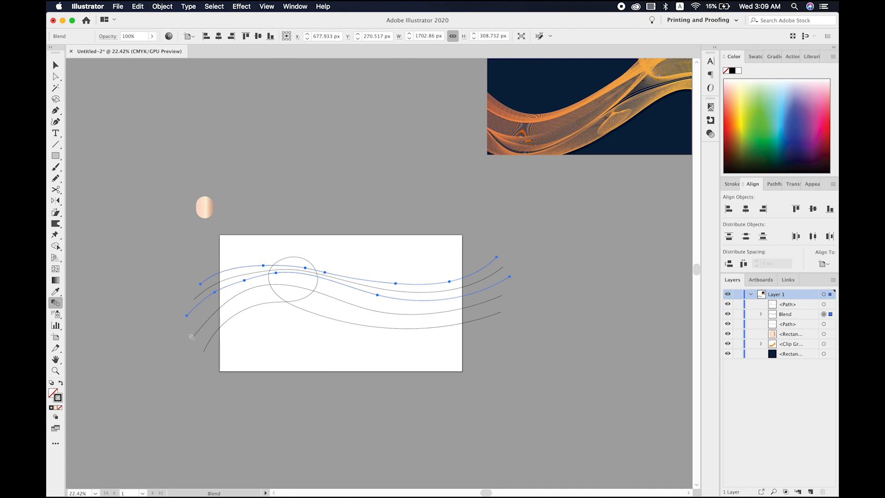
{"action": "left_click", "coordinate": [192, 340]}
{"action": "left_click", "coordinate": [205, 352]}
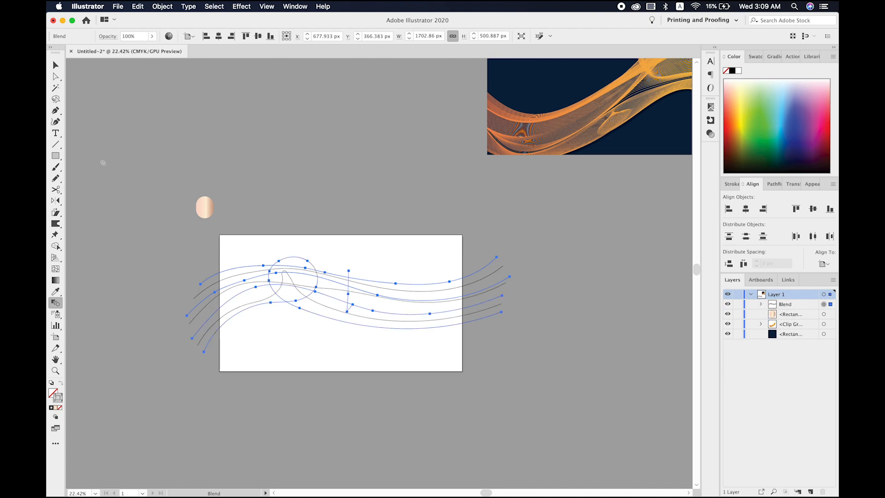
{"action": "left_click", "coordinate": [55, 65]}
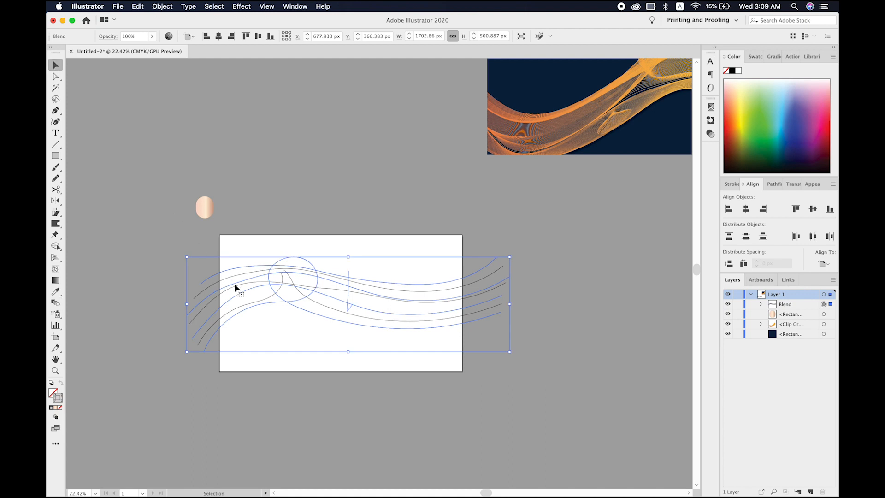
{"action": "left_click", "coordinate": [270, 331]}
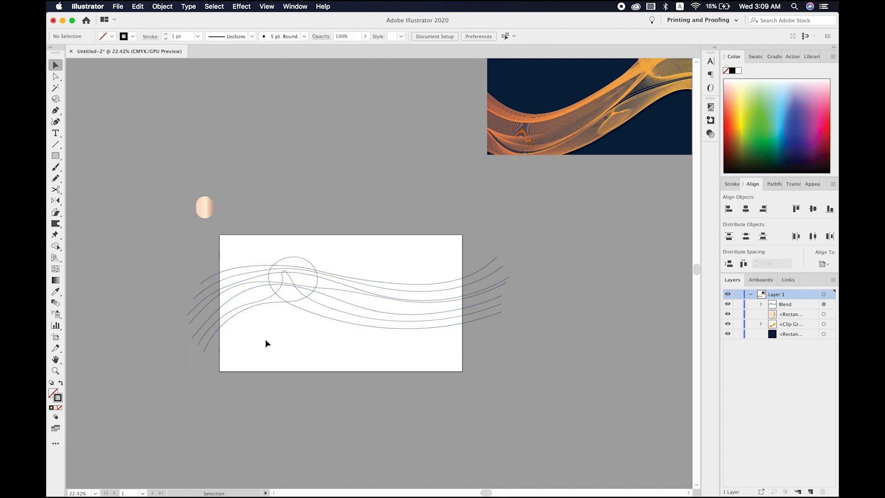
- Set the default blend spacing to Specified Steps of 8 with nothing selected
{"action": "left_click", "coordinate": [55, 303]}
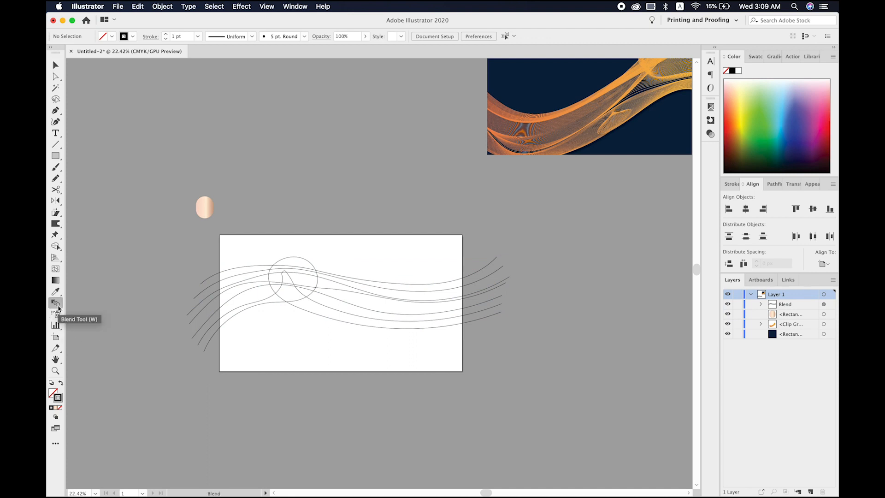
{"action": "double_click", "coordinate": [55, 302]}
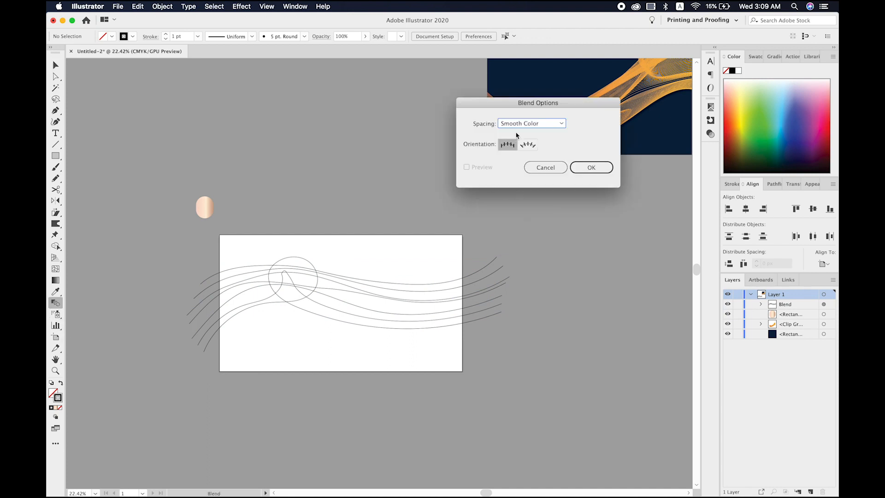
{"action": "left_click", "coordinate": [529, 124]}
{"action": "left_click", "coordinate": [528, 144]}
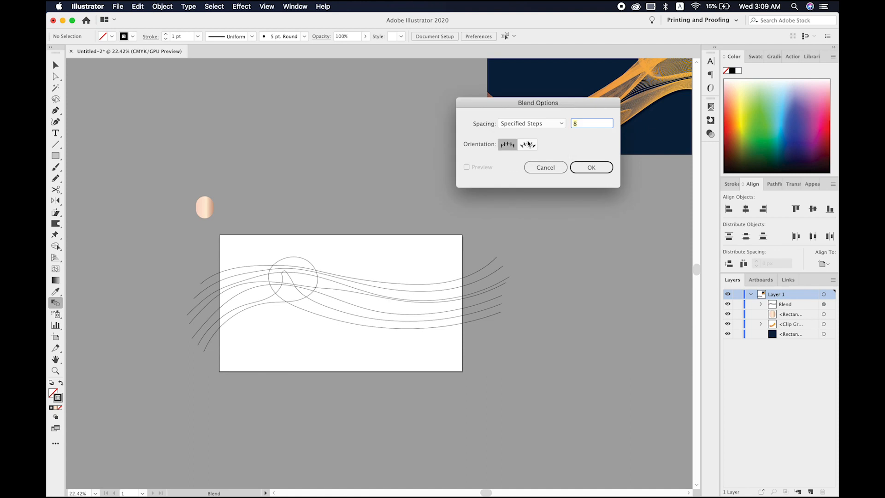
{"action": "left_click", "coordinate": [587, 168]}
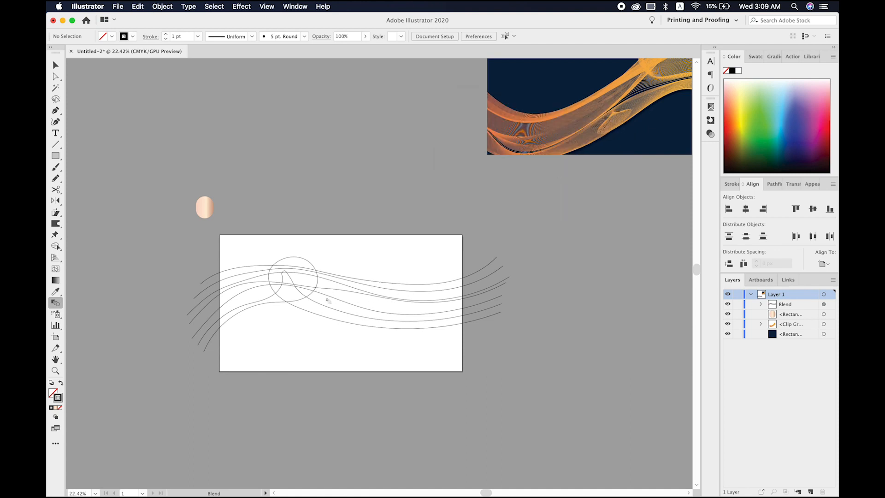
- Move the blended wave lines slightly lower over the artboard and isolate the blend's spine
{"action": "key", "text": "v"}
{"action": "left_click", "coordinate": [317, 303]}
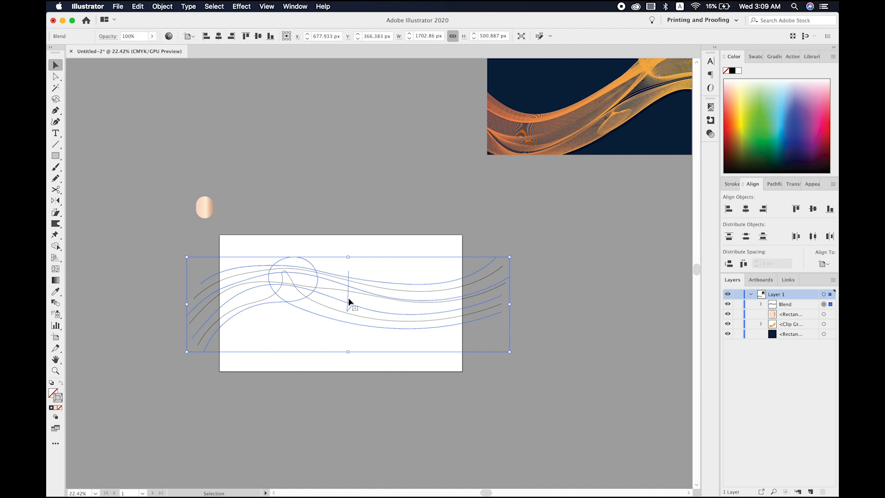
{"action": "mouse_move", "coordinate": [353, 306]}
{"action": "left_mouse_down"}
{"action": "mouse_move", "coordinate": [351, 343]}
{"action": "mouse_move", "coordinate": [351, 321]}
{"action": "left_mouse_up"}
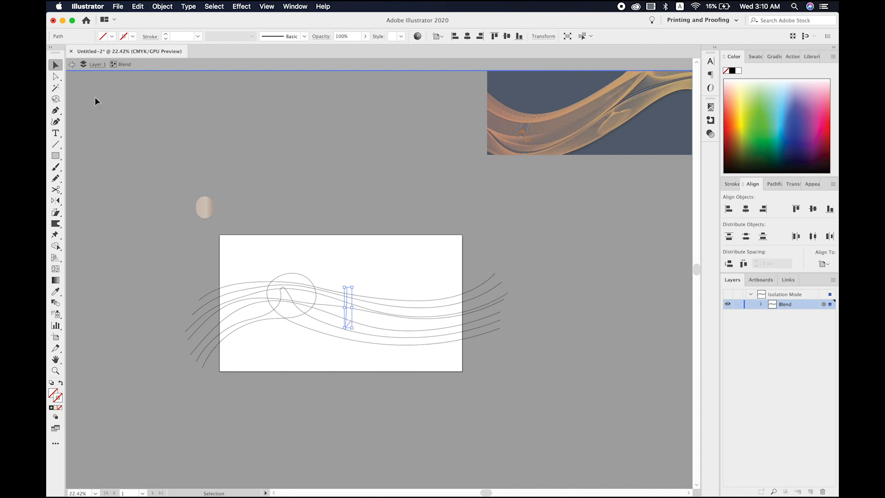
- Reshape the blend by moving its spine's anchor point to about X 534 px, Y 397 px, and leave isolation mode
{"action": "left_click", "coordinate": [57, 77]}
{"action": "left_click_drag", "start_coordinate": [350, 321], "coordinate": [342, 305]}
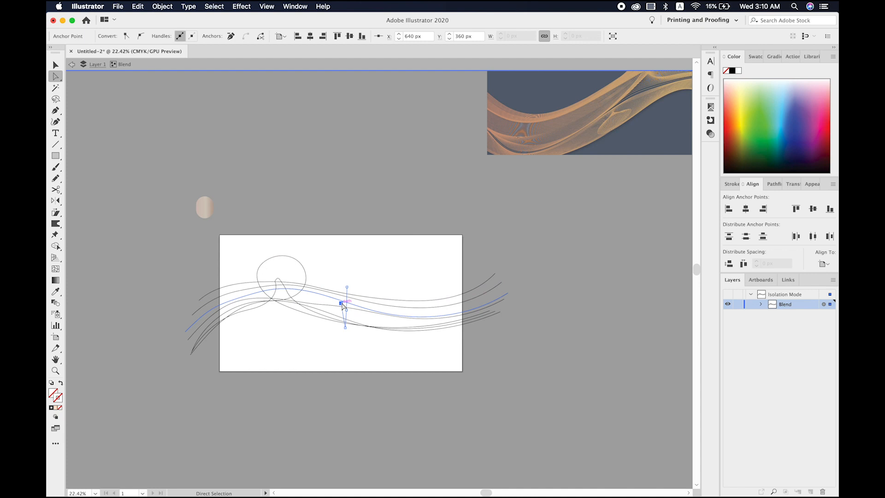
{"action": "left_click_drag", "start_coordinate": [341, 304], "coordinate": [321, 312]}
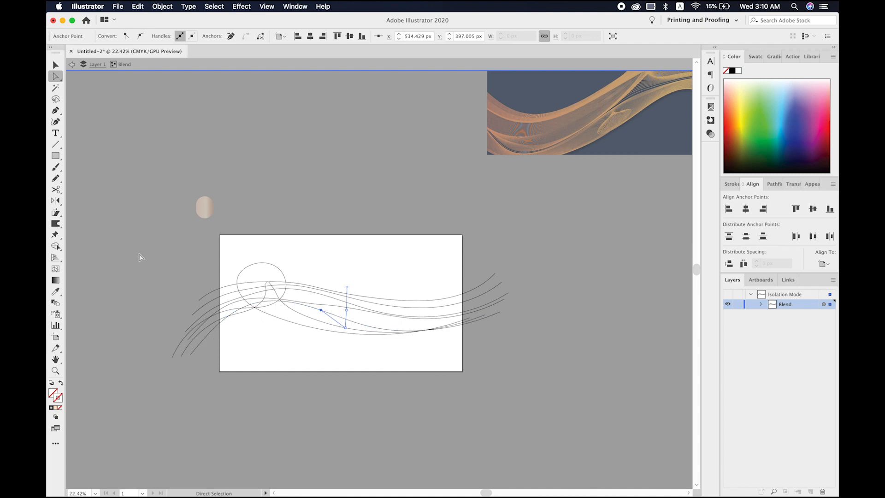
{"action": "left_click", "coordinate": [56, 65]}
{"action": "double_click", "coordinate": [160, 251]}
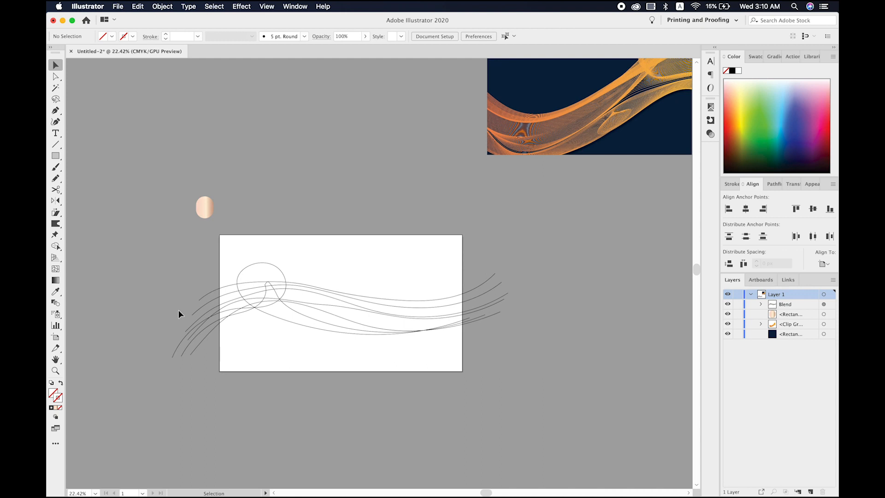
- Set the selected blend's spacing to Specified Steps of 30 with the preview turned on
{"action": "left_click", "coordinate": [321, 349]}
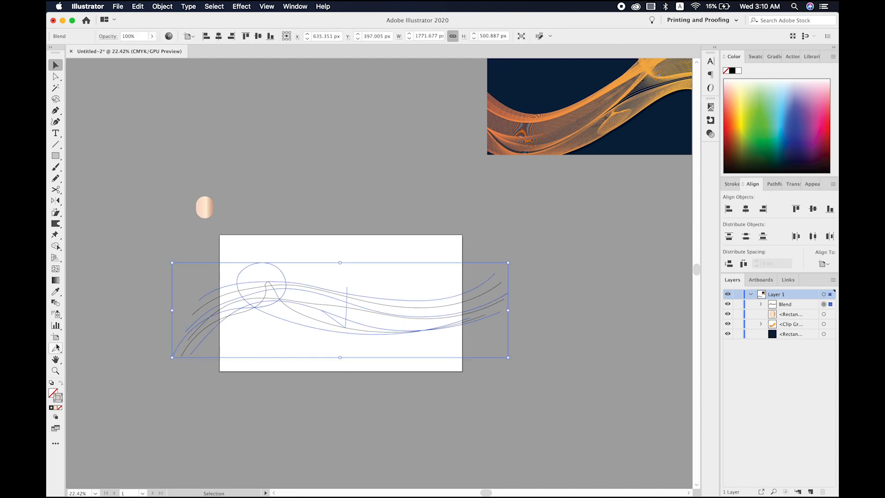
{"action": "left_click", "coordinate": [56, 305]}
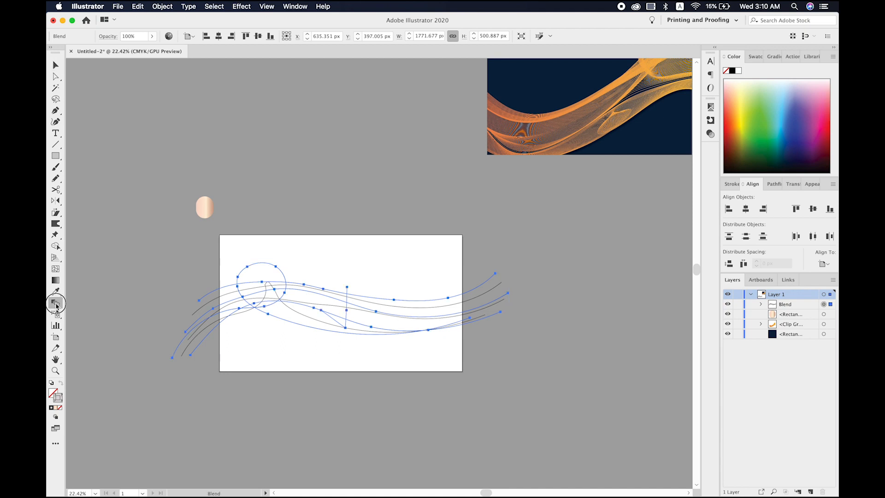
{"action": "double_click", "coordinate": [56, 305]}
{"action": "left_click", "coordinate": [466, 167]}
{"action": "left_click", "coordinate": [543, 124]}
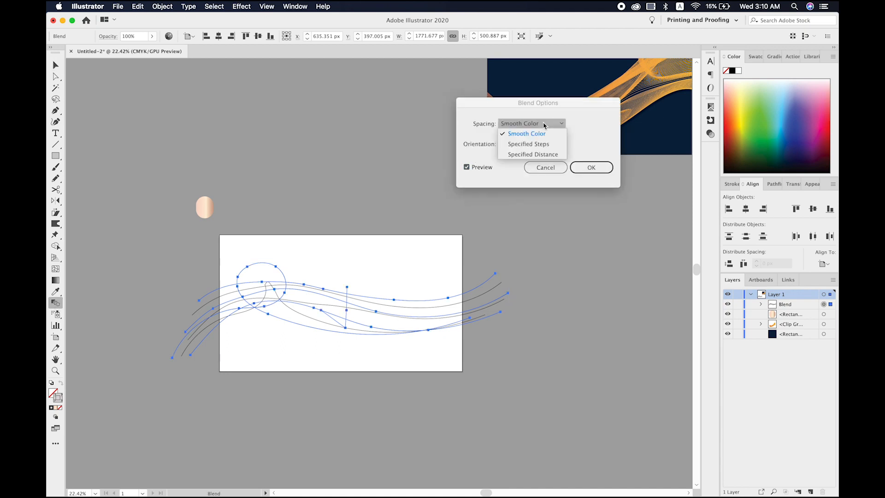
{"action": "left_click", "coordinate": [533, 143]}
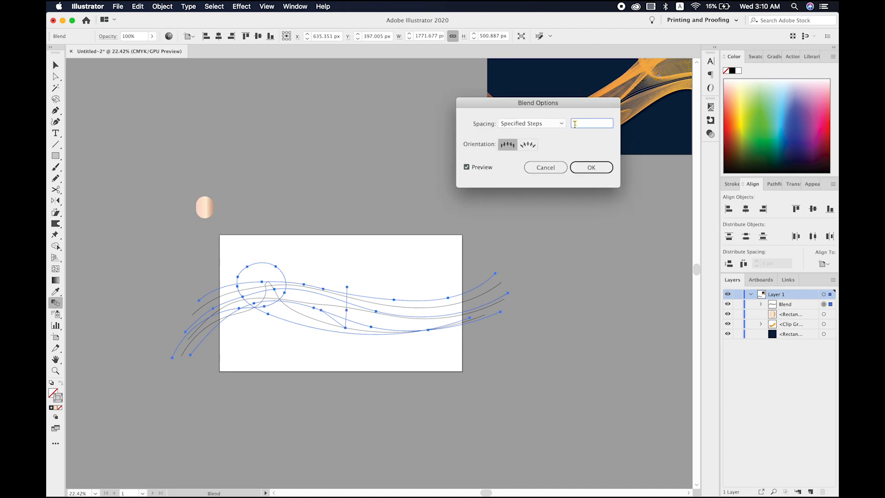
{"action": "type", "text": "30"}
{"action": "key", "text": "Tab"}
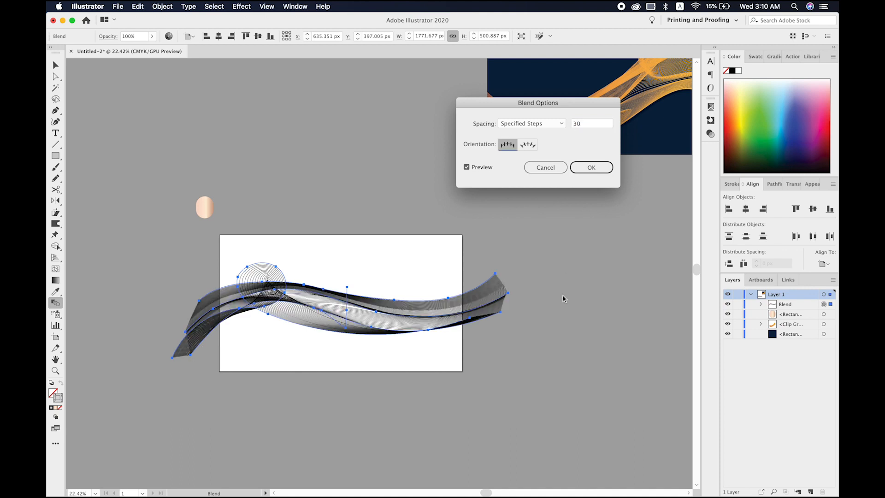
- Preview the blend with 50 specified steps
{"action": "left_click", "coordinate": [581, 123]}
{"action": "type", "text": "50"}
{"action": "key", "text": "Tab"}
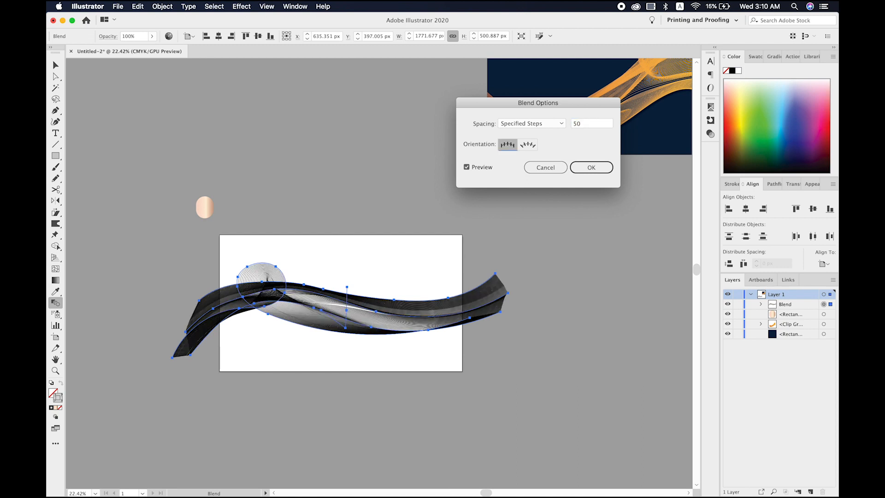
- Set the blend's specified steps to 25 and apply the blend options
{"action": "left_click", "coordinate": [590, 124]}
{"action": "type", "text": "2"}
{"action": "key", "text": "Tab"}
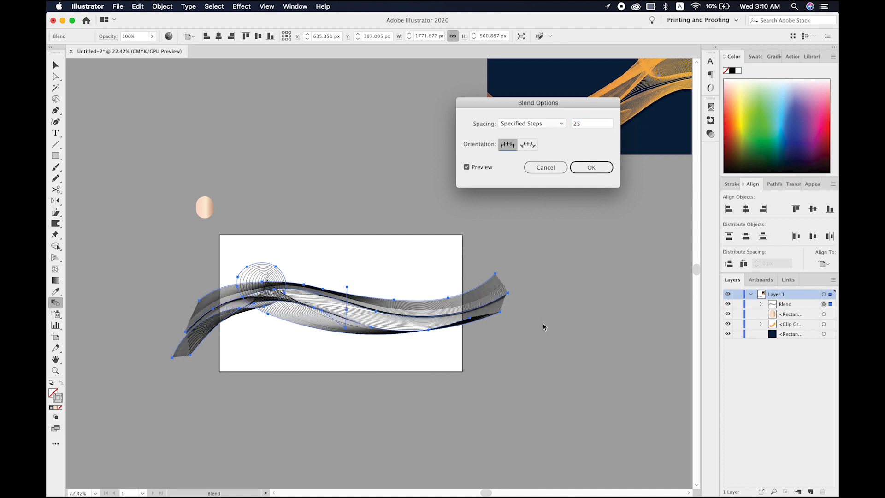
{"action": "left_click", "coordinate": [590, 167]}
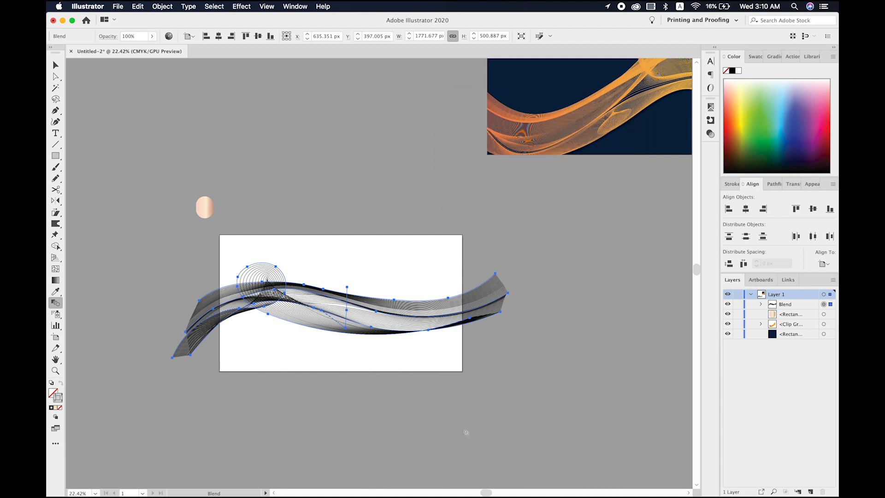
- Move the wave blend lower on the artboard, centring it at about X 640 px, Y 533 px
{"action": "key", "text": "v"}
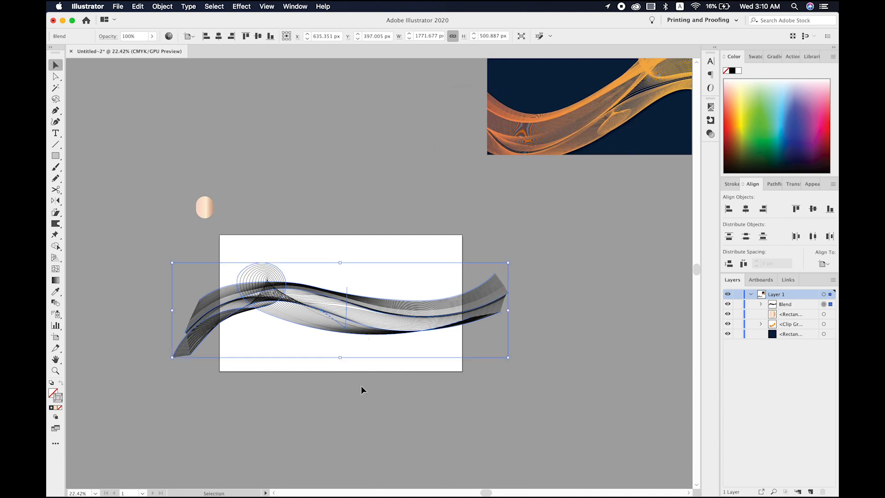
{"action": "left_click", "coordinate": [310, 390]}
{"action": "left_click_drag", "start_coordinate": [323, 302], "coordinate": [321, 326]}
- Create a rectangle 1280 px wide and 720 px high for the background
{"action": "scroll", "coordinate": [321, 328], "scroll_direction": "up", "scroll_amount": 5}
{"action": "scroll", "coordinate": [321, 328], "scroll_direction": "down", "scroll_amount": 4}
{"action": "key", "text": "m"}
{"action": "left_click", "coordinate": [238, 182]}
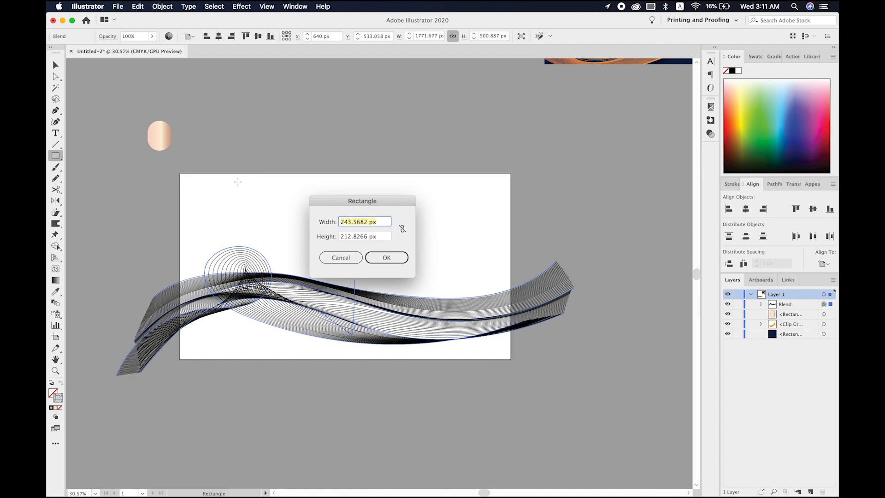
{"action": "type", "text": "17"}
{"action": "type", "text": "80"}
{"action": "key", "text": "Tab"}
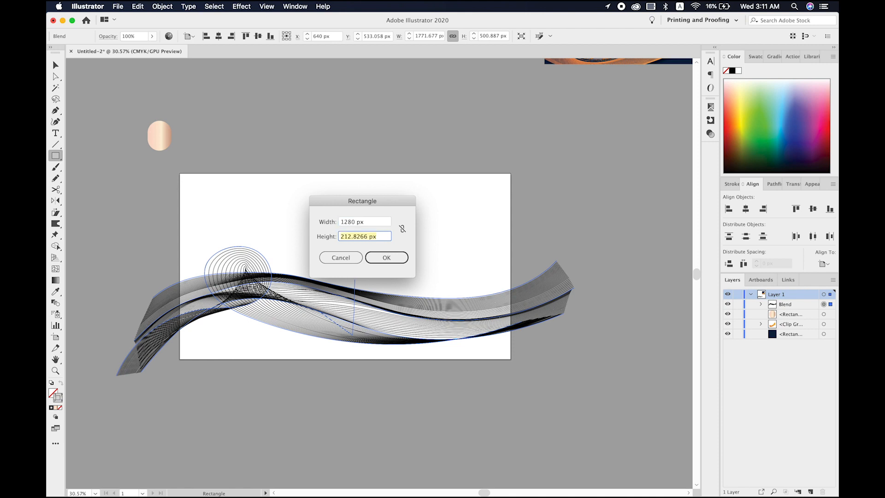
{"action": "type", "text": "72"}
{"action": "key", "text": "Return"}
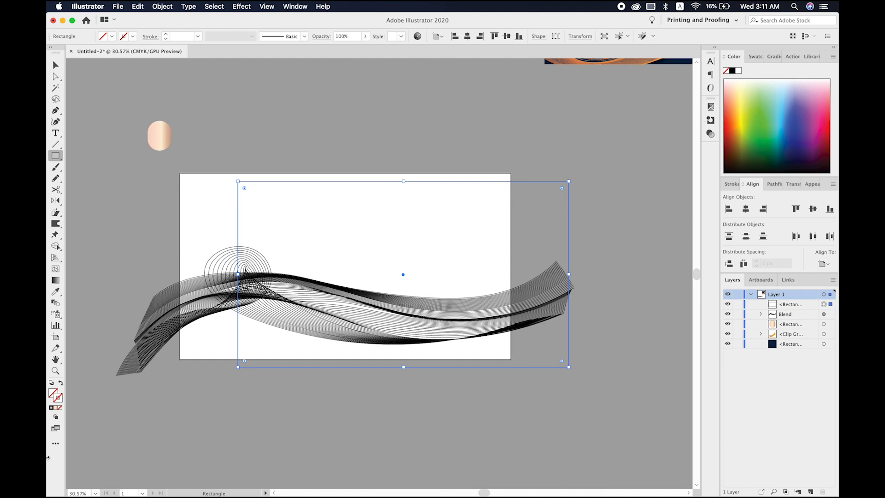
- Fill the rectangle with the pink PANTONE 496 C swatch and centre it horizontally and vertically on the artboard
{"action": "left_click", "coordinate": [754, 56]}
{"action": "left_click", "coordinate": [733, 115]}
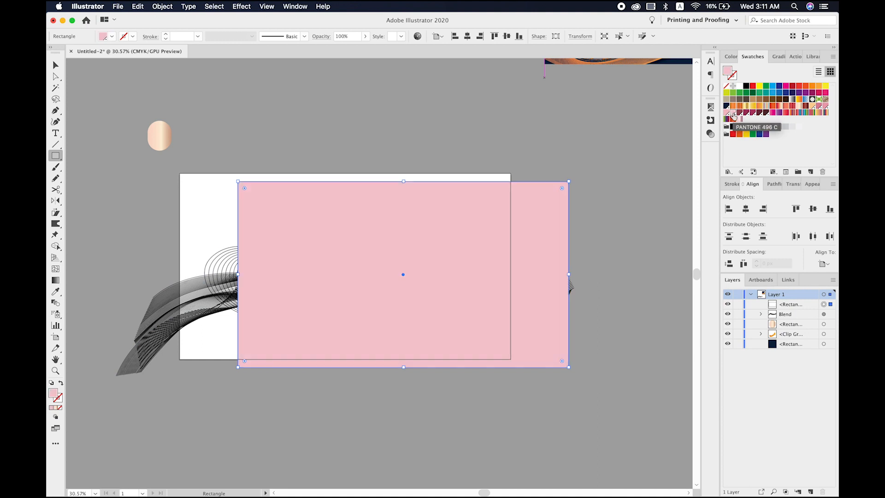
{"action": "key", "text": "v"}
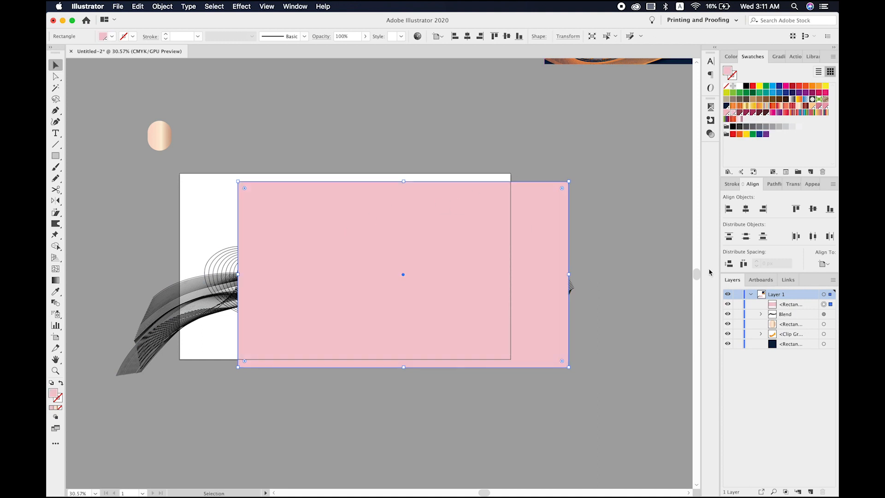
{"action": "left_click", "coordinate": [746, 209]}
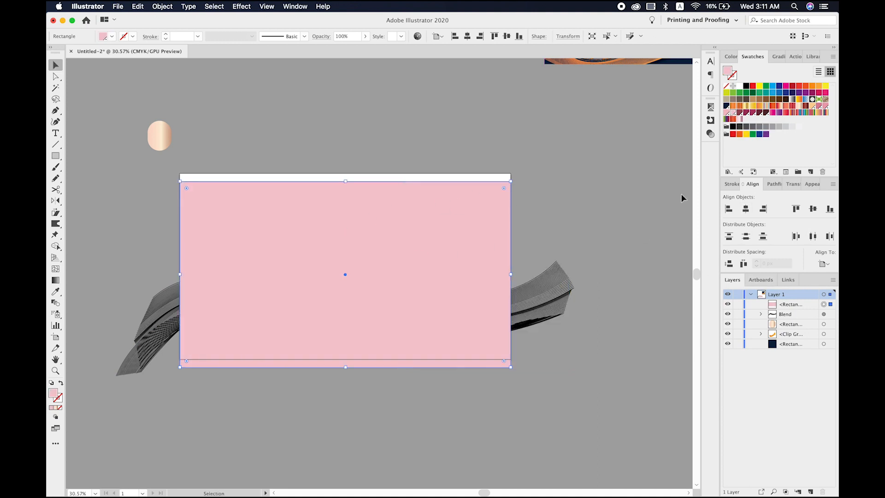
{"action": "left_click", "coordinate": [811, 208]}
- Send the pink background rectangle to the back and lock it
{"action": "right_click", "coordinate": [364, 298]}
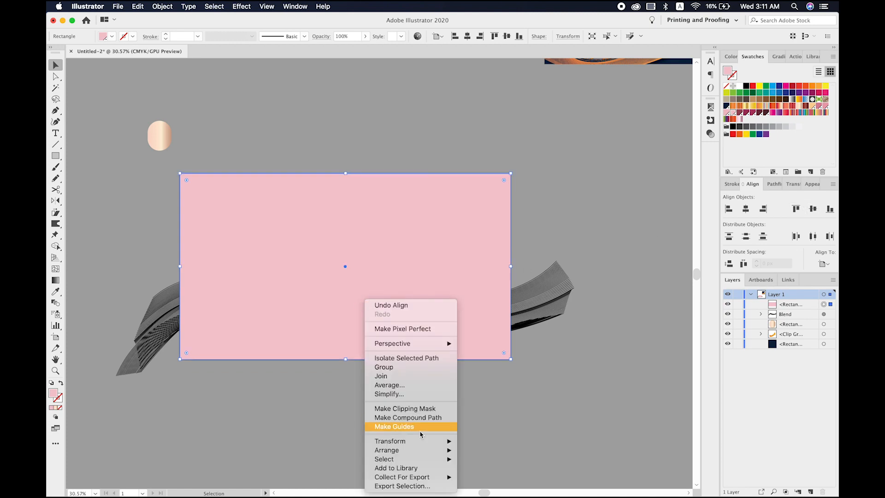
{"action": "mouse_move", "coordinate": [422, 450]}
{"action": "left_click", "coordinate": [487, 473]}
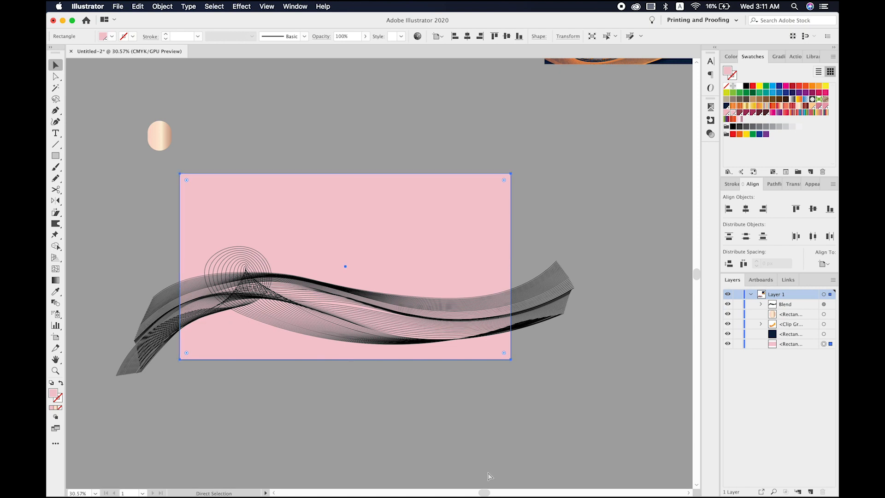
{"action": "key", "text": "super+2"}
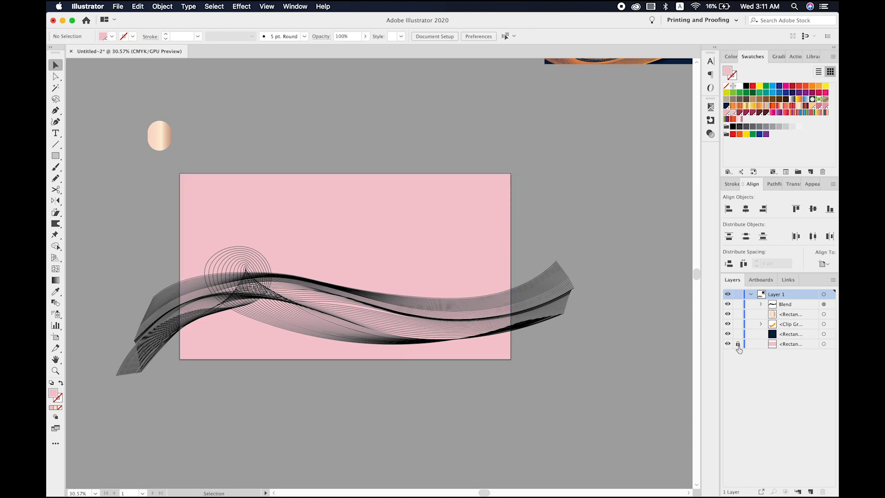
{"action": "left_click", "coordinate": [396, 238]}
- Try to apply the peach gradient sample to the wave blend with the Eyedropper, and undo it
{"action": "left_click", "coordinate": [367, 316]}
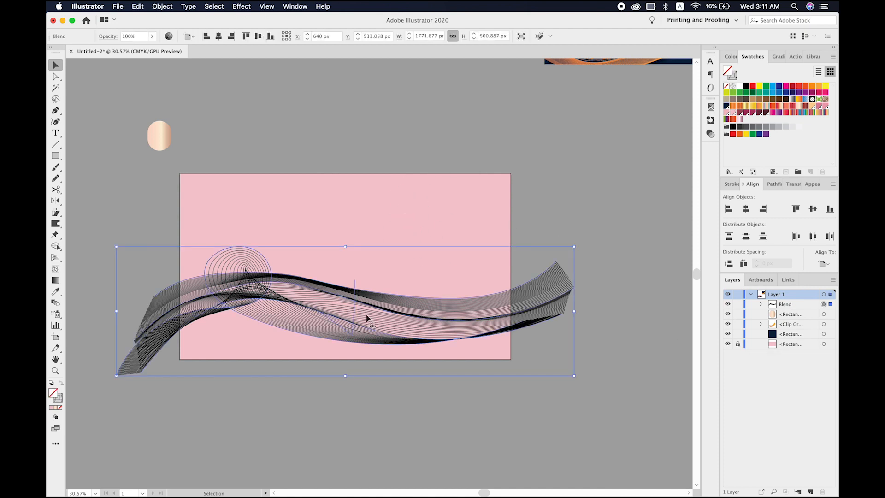
{"action": "key", "text": "i"}
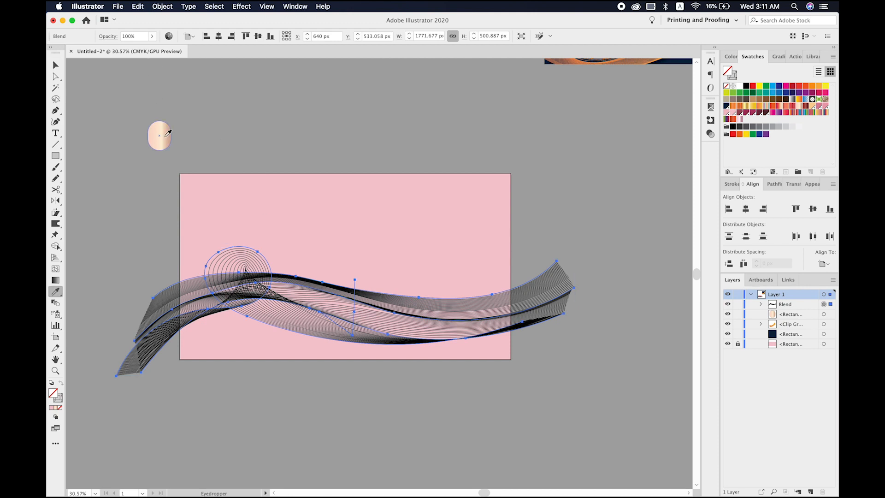
{"action": "left_click", "coordinate": [162, 138]}
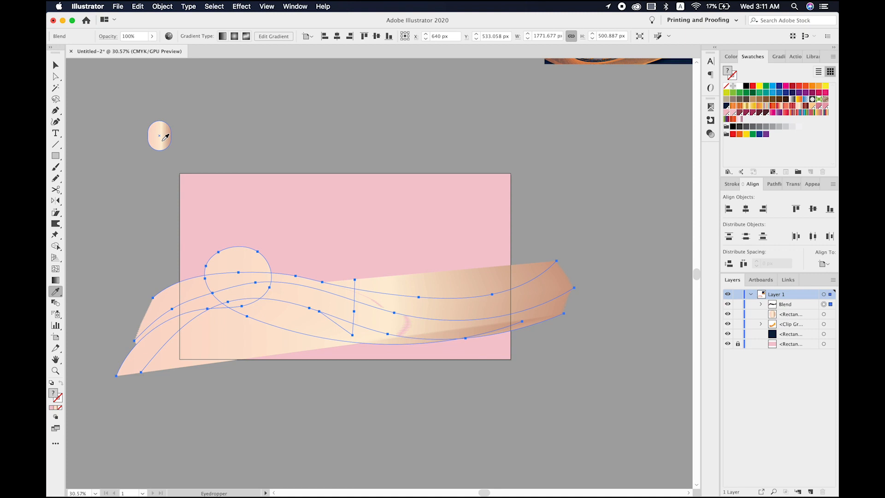
{"action": "key", "text": "super+z"}
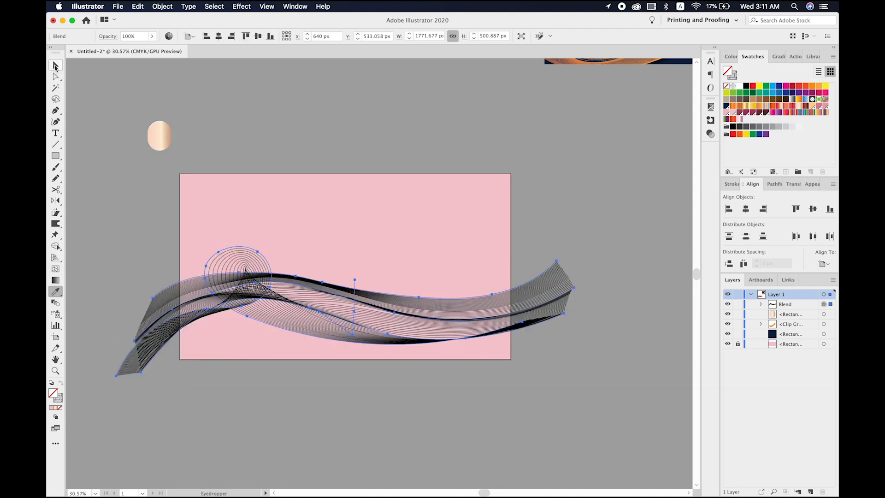
- Expand the wave blend with Object, Fill and Stroke enabled
{"action": "left_click", "coordinate": [56, 66]}
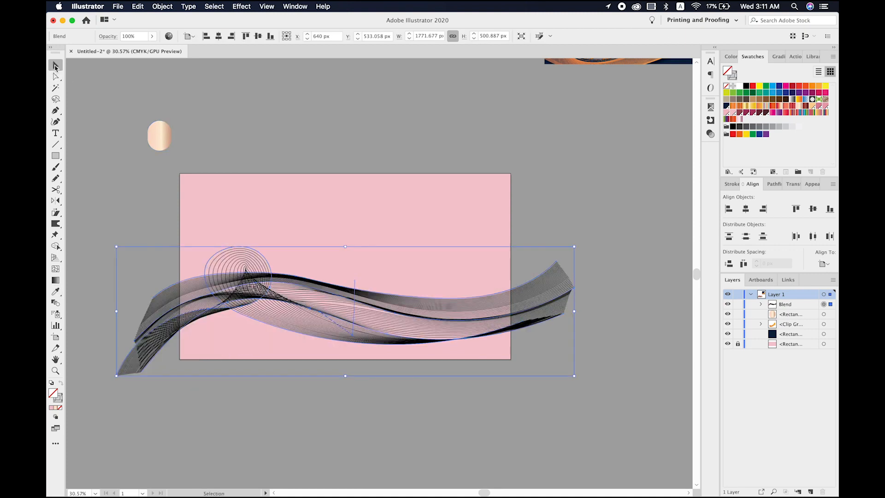
{"action": "left_click", "coordinate": [162, 6]}
{"action": "left_click", "coordinate": [176, 110]}
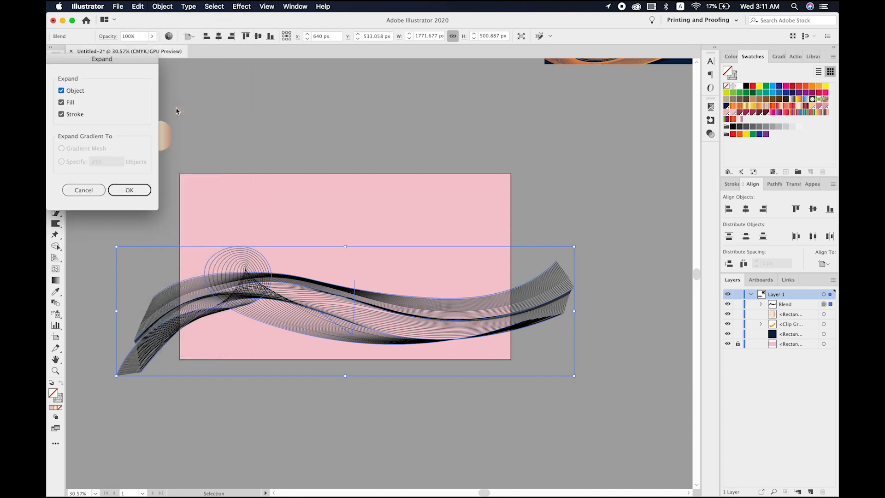
{"action": "left_click", "coordinate": [139, 190]}
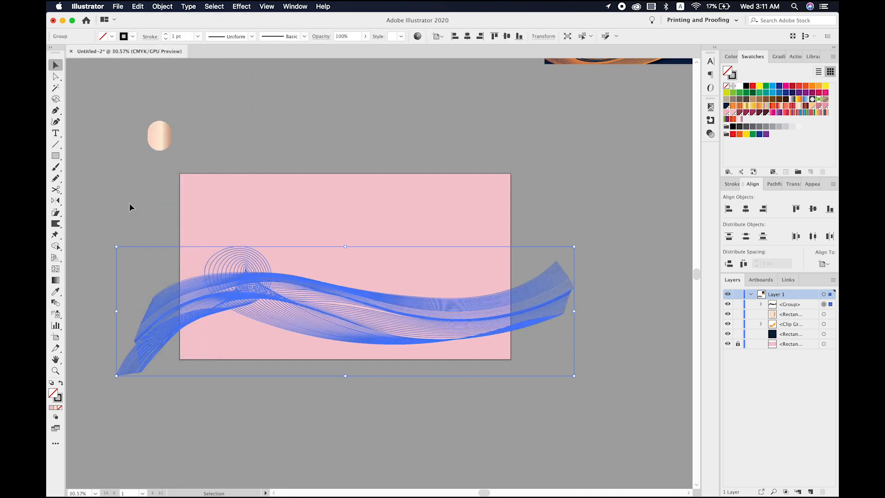
- Expand the wave group's strokes into filled shapes with Fill and Stroke enabled
{"action": "left_click", "coordinate": [171, 6]}
{"action": "left_click", "coordinate": [169, 112]}
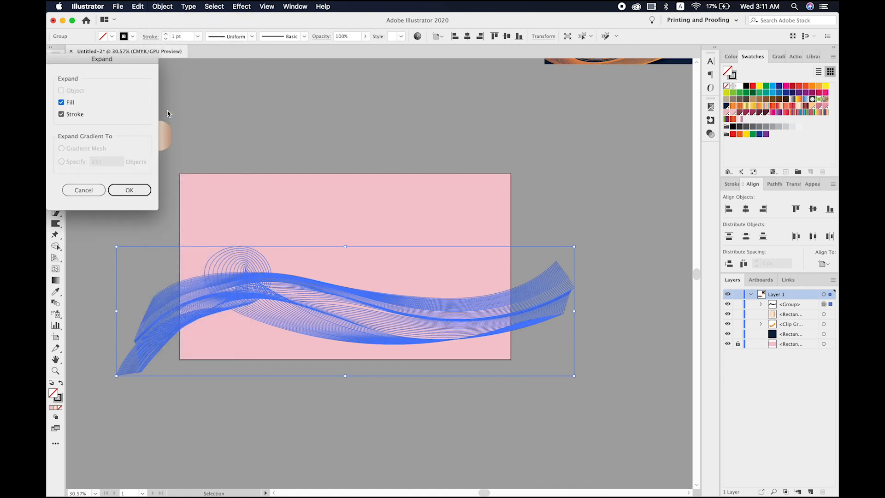
{"action": "left_click", "coordinate": [143, 190]}
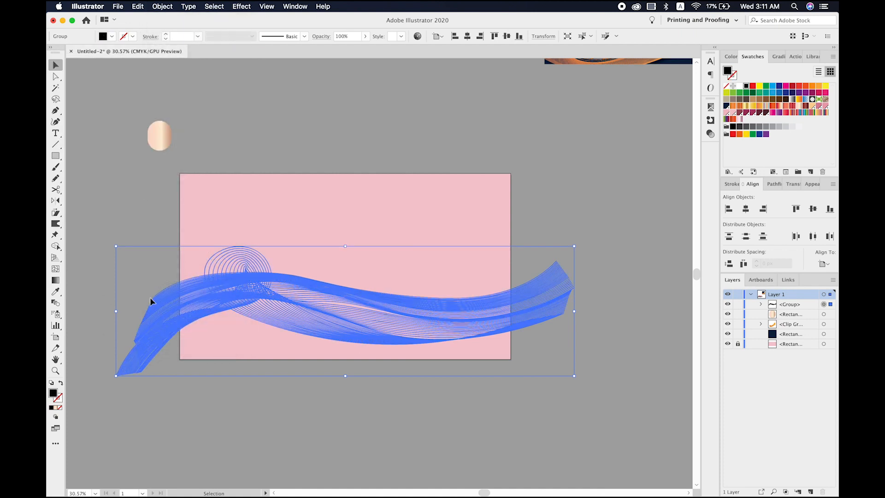
- Apply the peach gradient sample to the expanded wave group with the Eyedropper and deselect it
{"action": "key", "text": "i"}
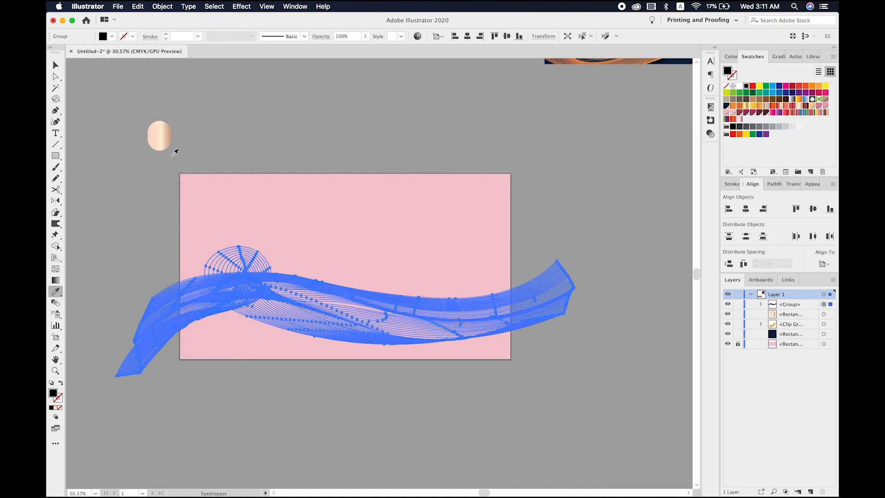
{"action": "left_click", "coordinate": [165, 131]}
{"action": "key", "text": "v"}
{"action": "left_click", "coordinate": [276, 143]}
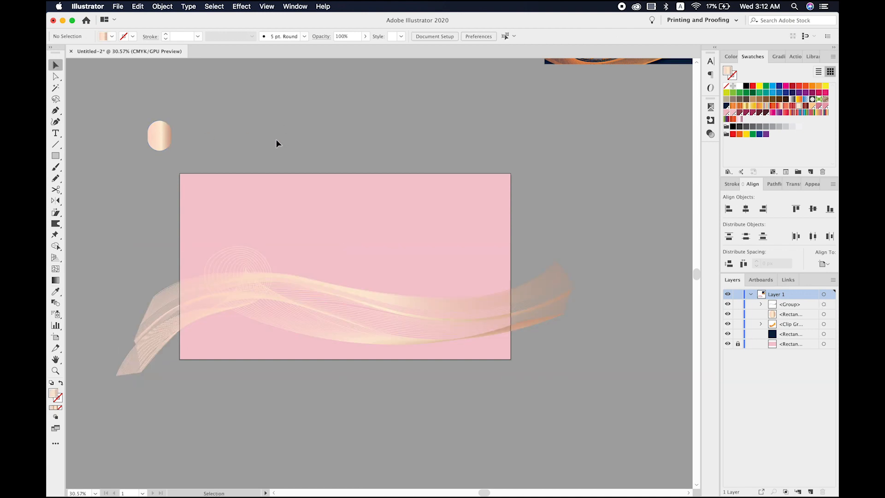
- Unlock and select the pink background rectangle behind the waves
{"action": "left_click", "coordinate": [476, 316]}
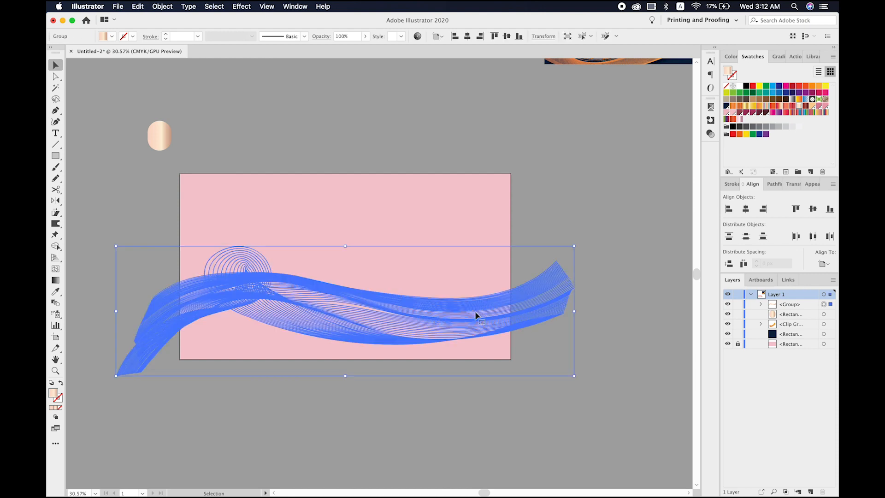
{"action": "key", "text": "i"}
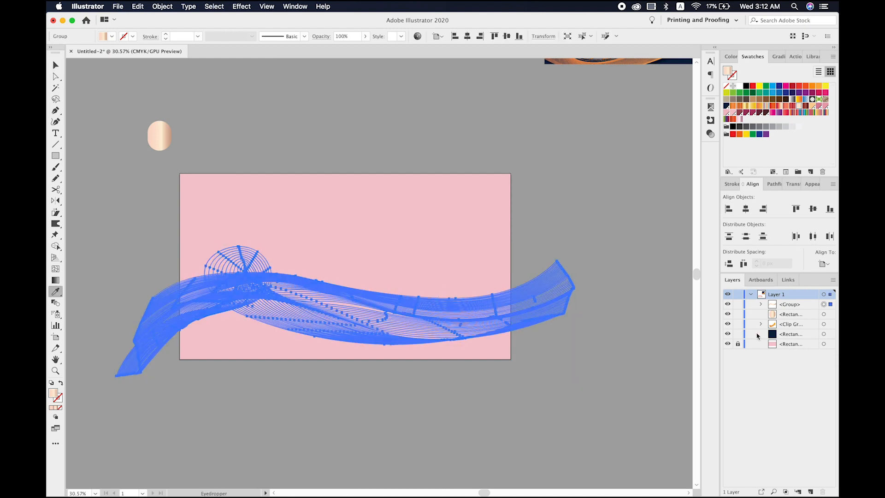
{"action": "left_click", "coordinate": [823, 344]}
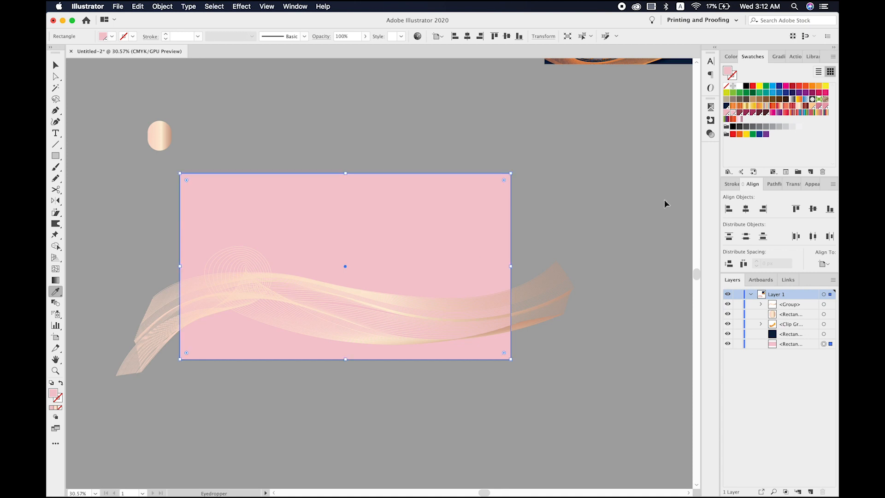
{"action": "key", "text": "v"}
- Try pink, PANTONE 7507 C, peach gradient and grey swatches as the fill of the background rectangle
{"action": "left_click", "coordinate": [727, 113]}
{"action": "left_click", "coordinate": [734, 113]}
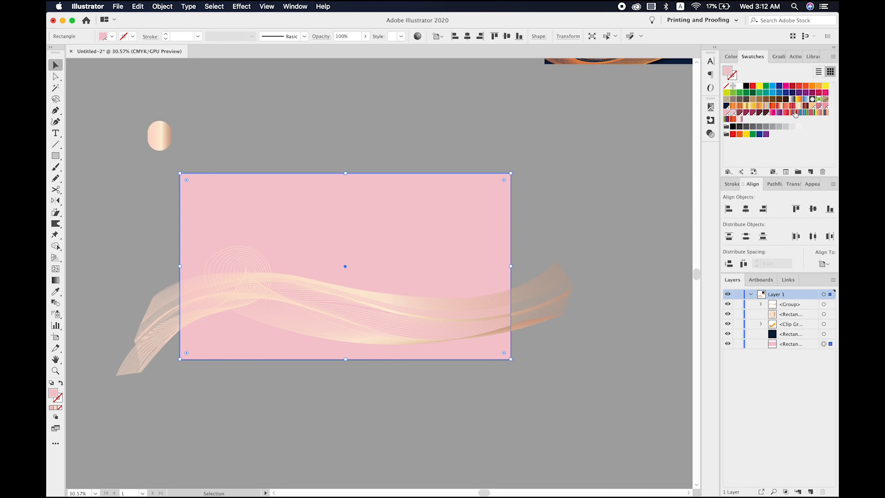
{"action": "left_click", "coordinate": [824, 106]}
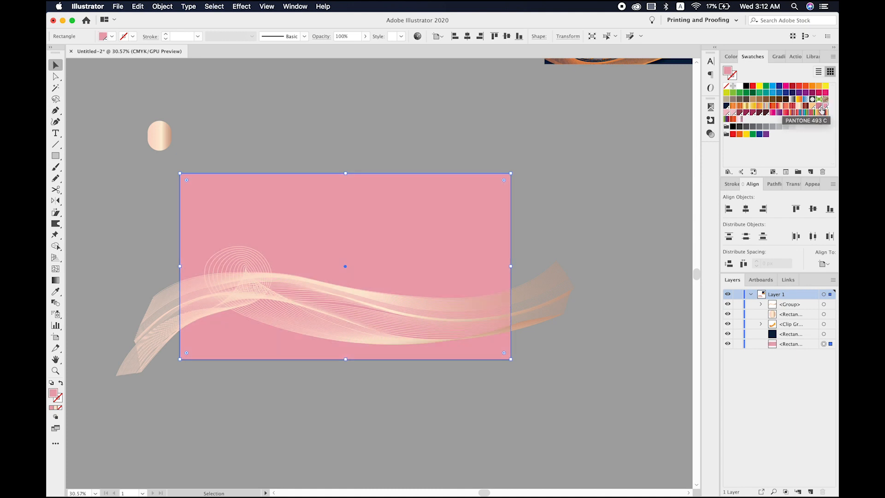
{"action": "left_click", "coordinate": [820, 108]}
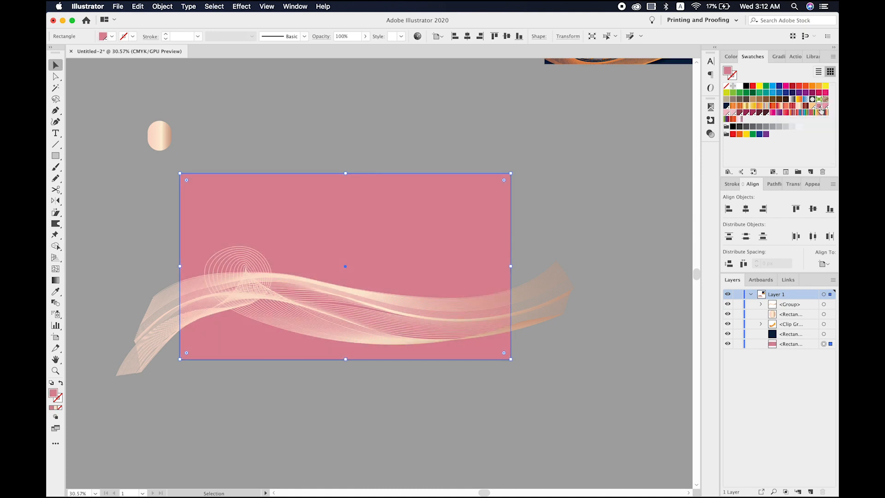
{"action": "left_click", "coordinate": [815, 109]}
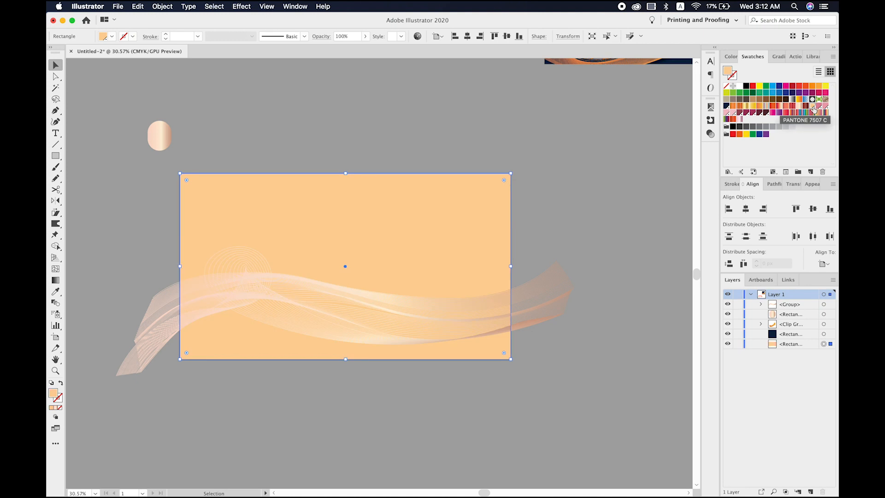
{"action": "left_click", "coordinate": [805, 109]}
{"action": "left_click", "coordinate": [798, 109]}
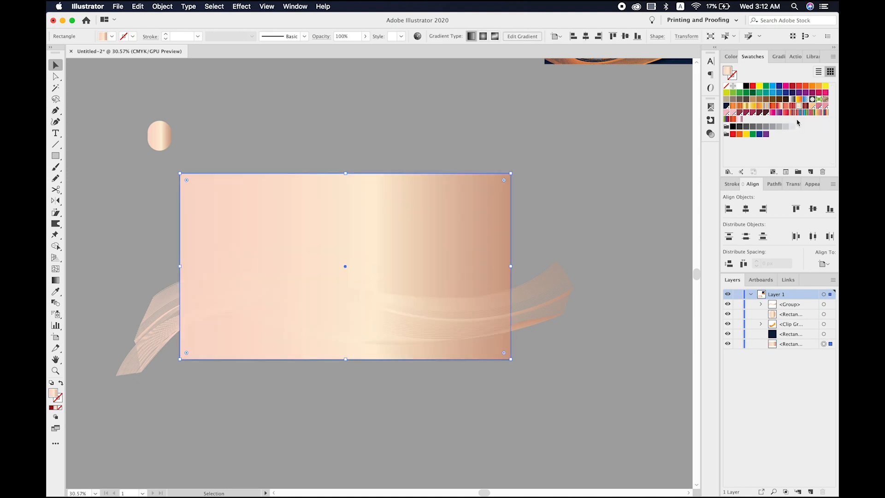
{"action": "left_click", "coordinate": [786, 126]}
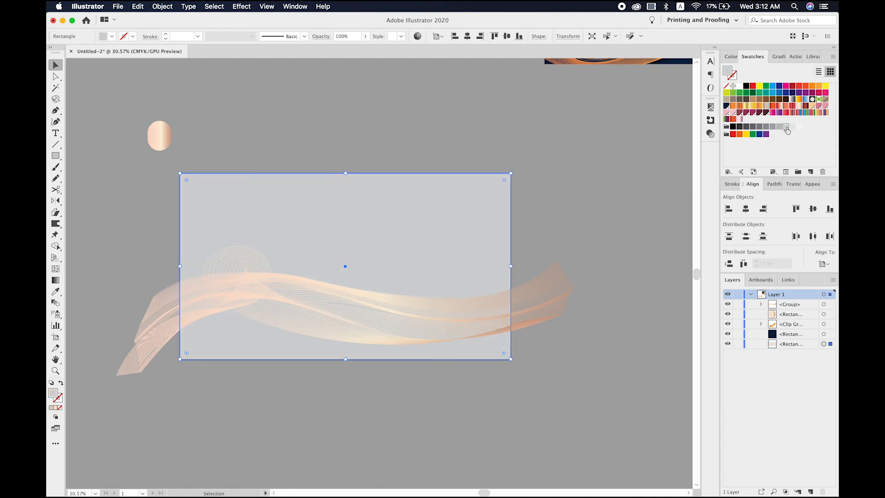
{"action": "left_click", "coordinate": [772, 126]}
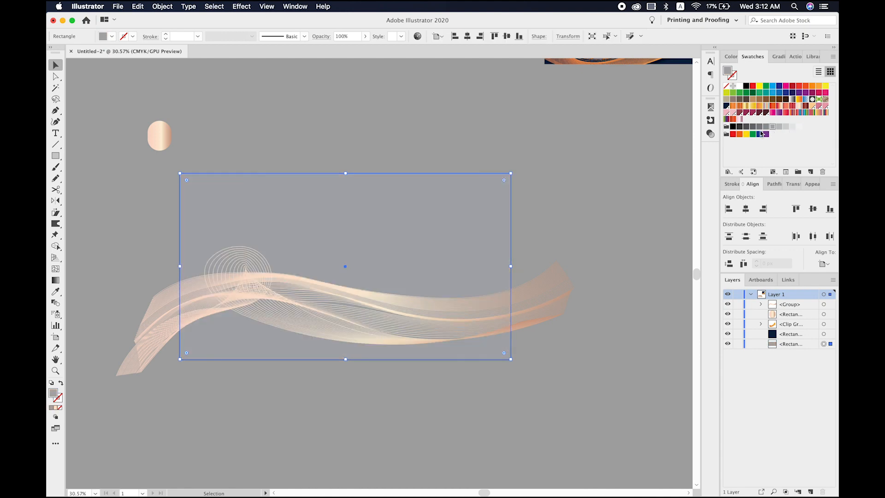
{"action": "left_click", "coordinate": [752, 127]}
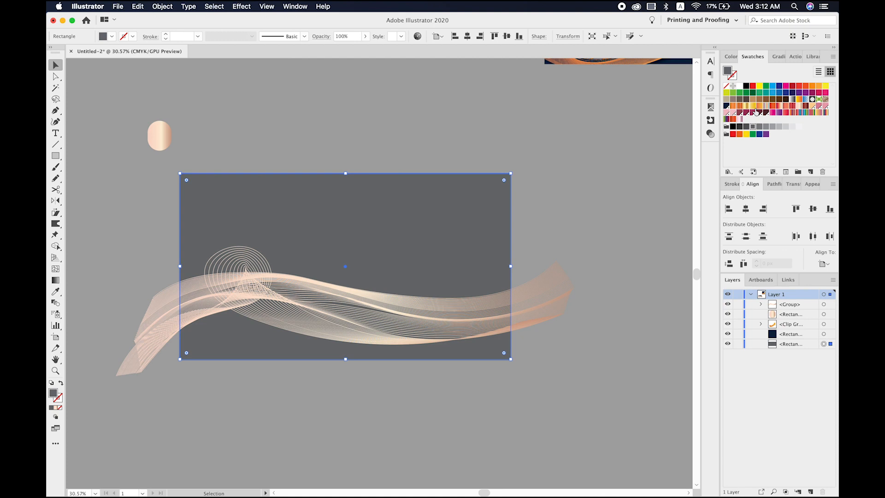
- Fill the background rectangle with a dark burgundy swatch and bring a copy of it to the front
{"action": "left_click", "coordinate": [760, 113]}
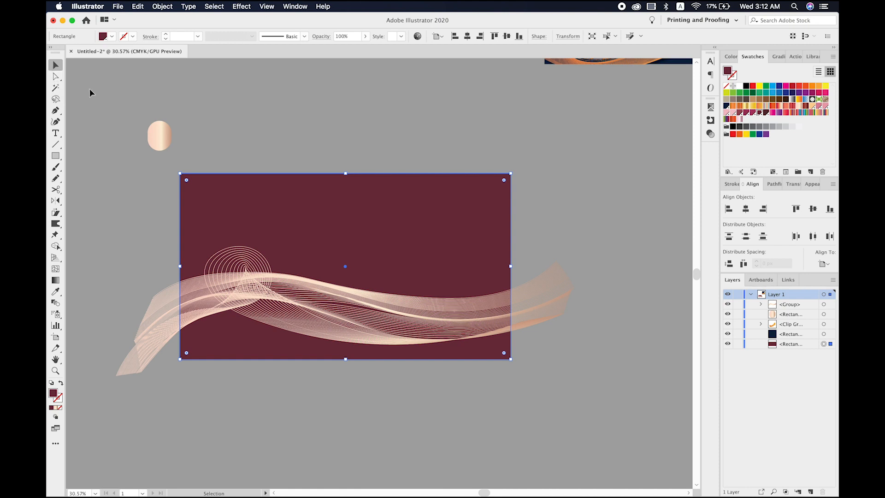
{"action": "key", "text": "a"}
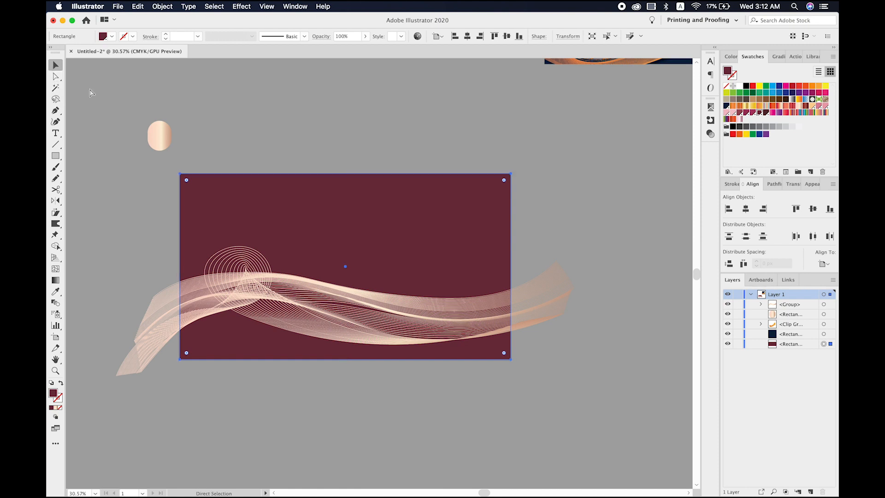
{"action": "key", "text": "v"}
{"action": "key", "text": "super+shift+bracketright"}
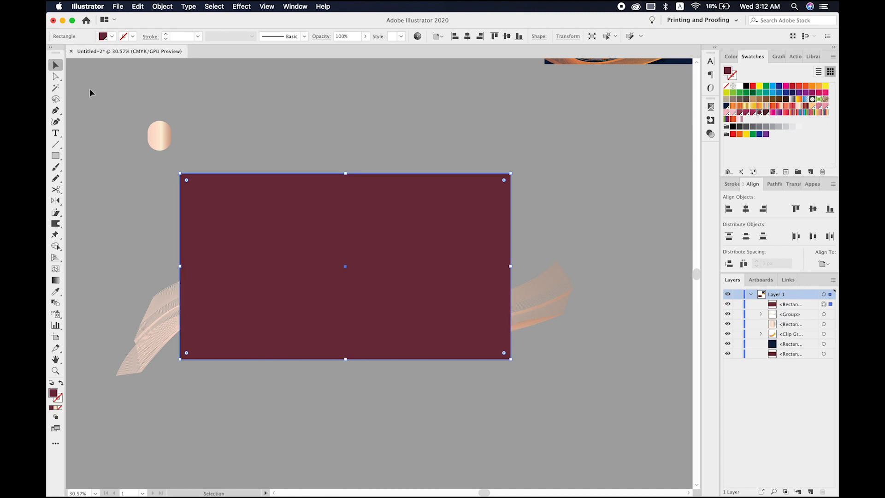
- Fill the front rectangle with the white-to-black linear gradient and recolour its black stop with a dark maroon swatch
{"action": "left_click", "coordinate": [782, 57]}
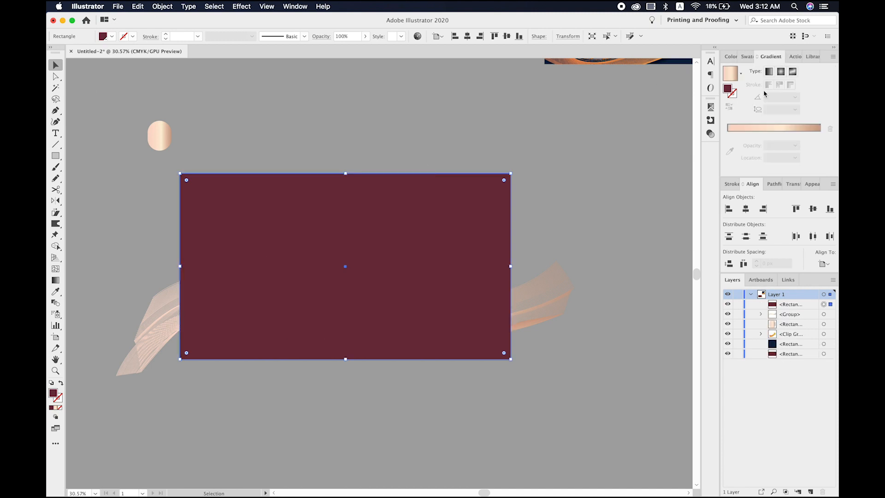
{"action": "left_click", "coordinate": [774, 129]}
{"action": "left_click", "coordinate": [740, 73]}
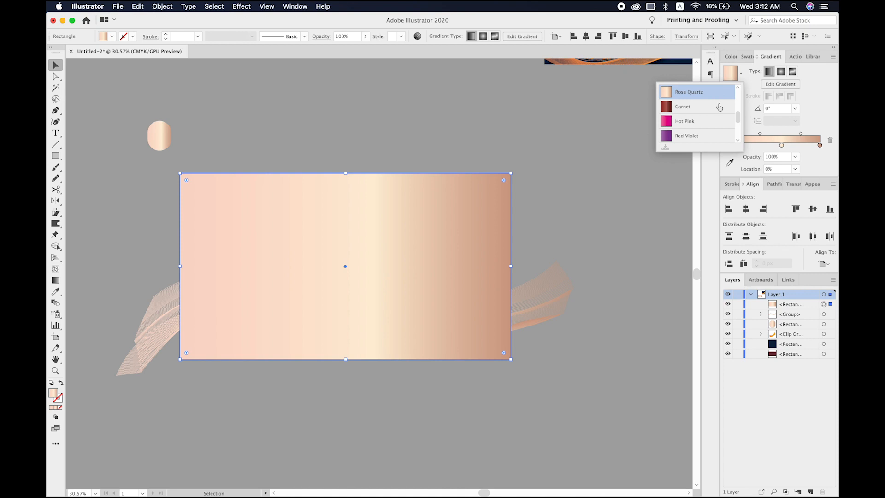
{"action": "left_click", "coordinate": [709, 91]}
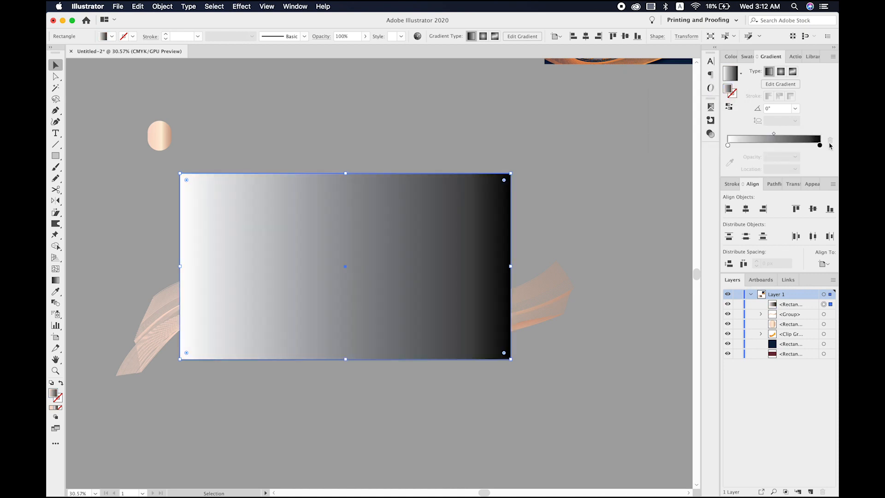
{"action": "double_click", "coordinate": [820, 145]}
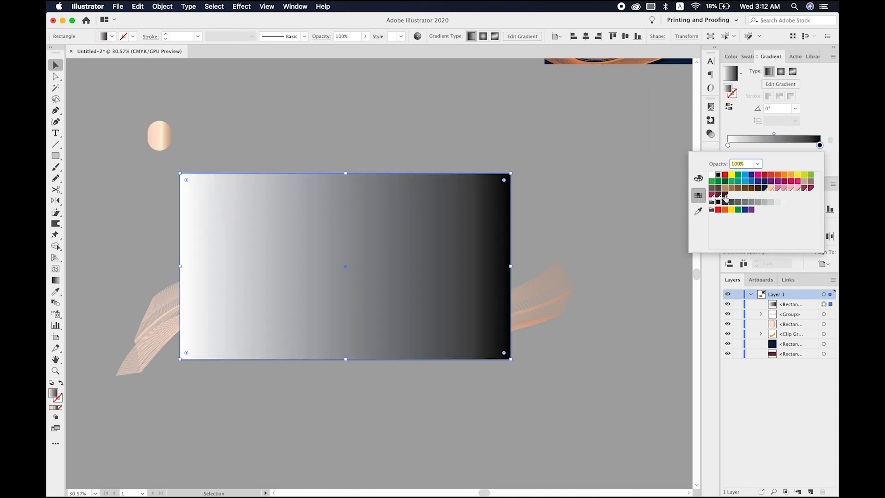
{"action": "left_click", "coordinate": [724, 196]}
- Set the white gradient stop's opacity to 0% and change the fill to a reversed radial gradient
{"action": "left_click", "coordinate": [728, 148]}
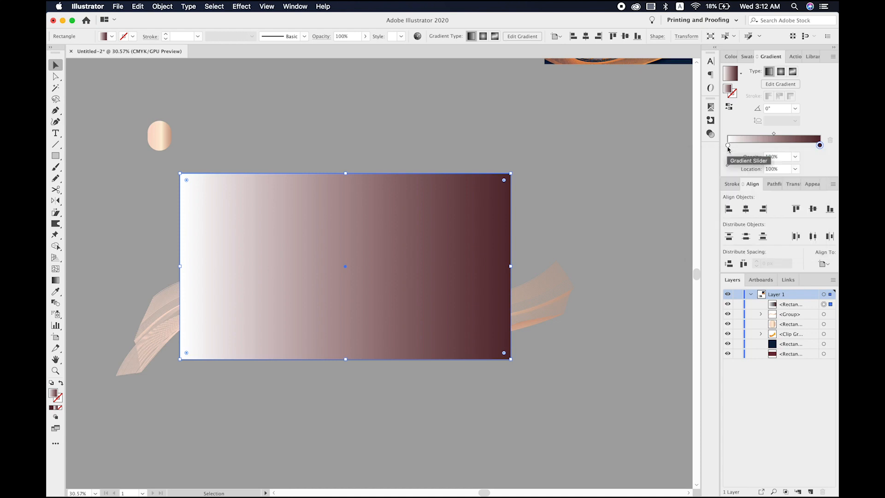
{"action": "left_click", "coordinate": [727, 147]}
{"action": "left_click", "coordinate": [795, 157]}
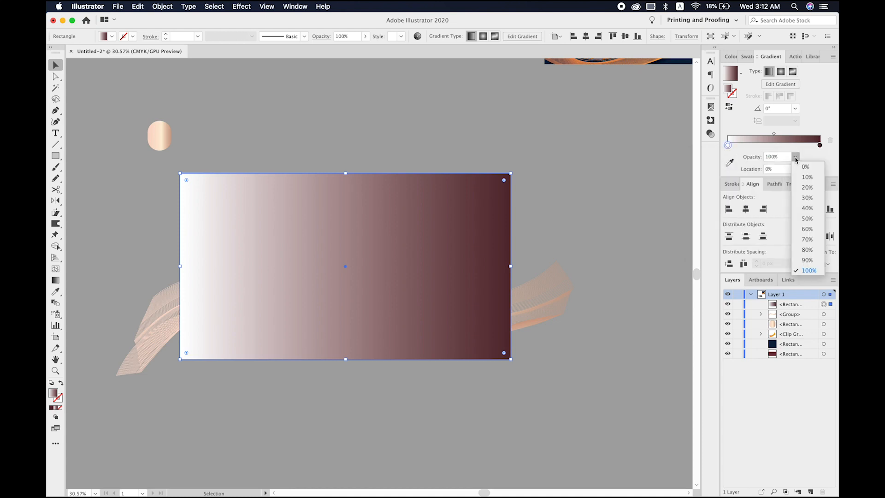
{"action": "left_click", "coordinate": [804, 167]}
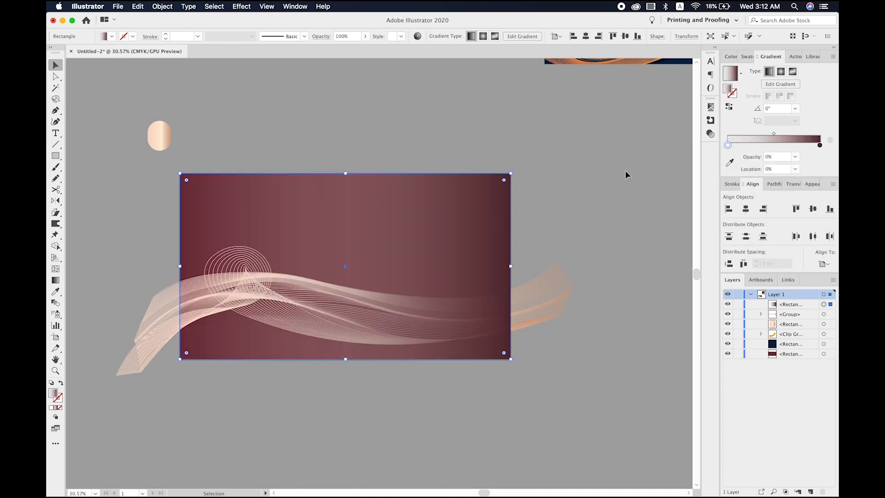
{"action": "left_click", "coordinate": [780, 71]}
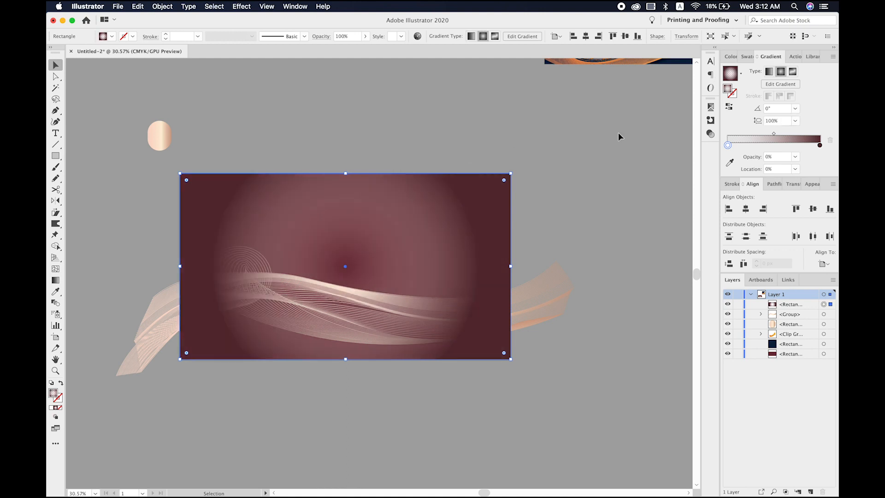
{"action": "left_click", "coordinate": [729, 108]}
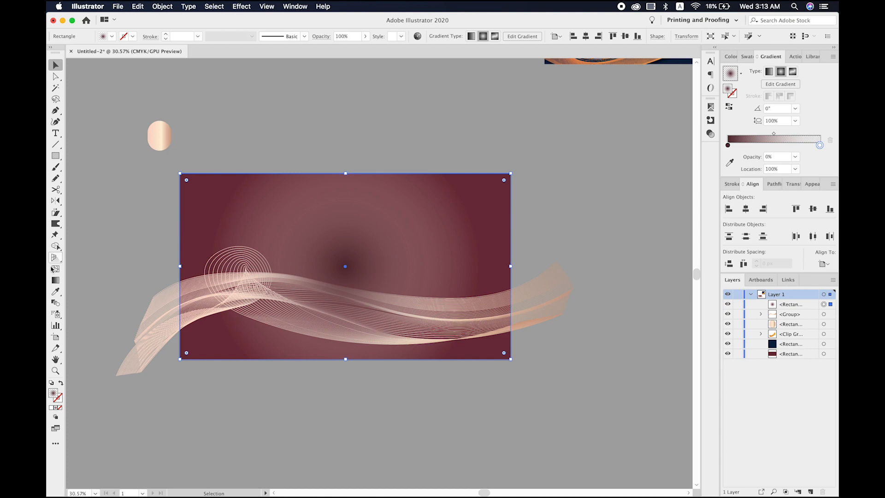
- Draw the radial gradient in the rectangle's upper-left corner and recolour its transparent stop with the dark maroon swatch
{"action": "left_click", "coordinate": [55, 280]}
{"action": "left_click_drag", "start_coordinate": [197, 187], "coordinate": [270, 245]}
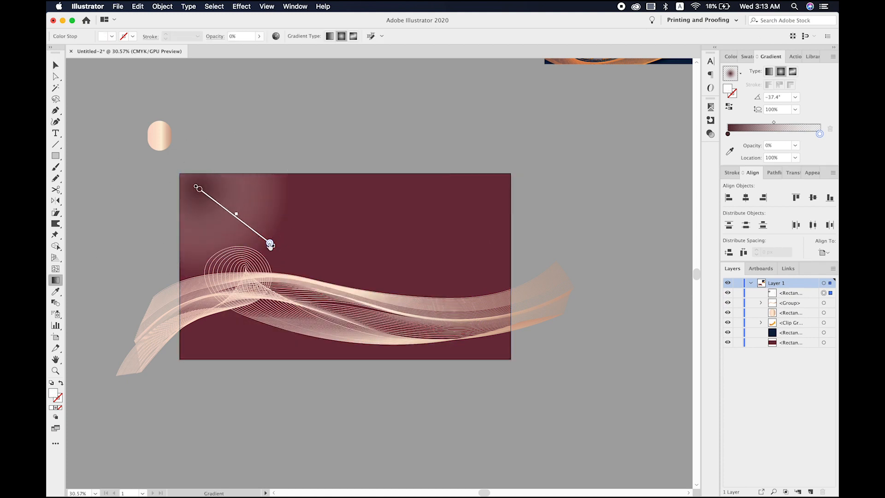
{"action": "double_click", "coordinate": [820, 134]}
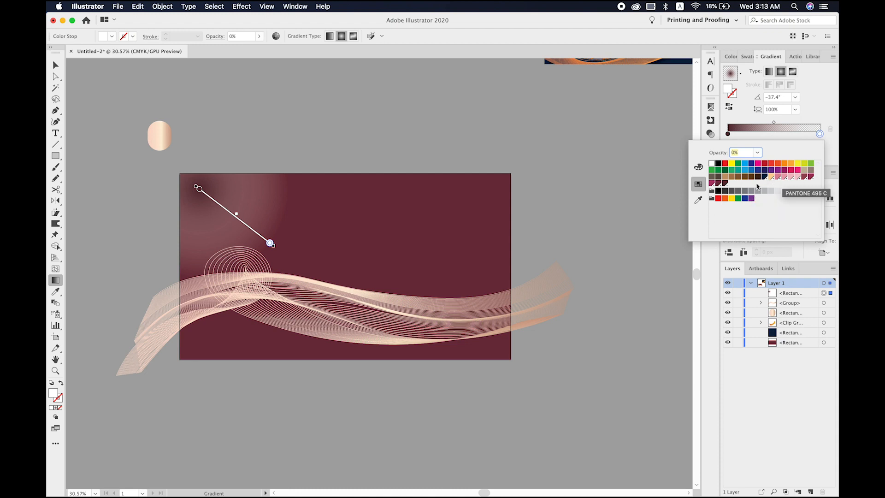
{"action": "left_click", "coordinate": [800, 180]}
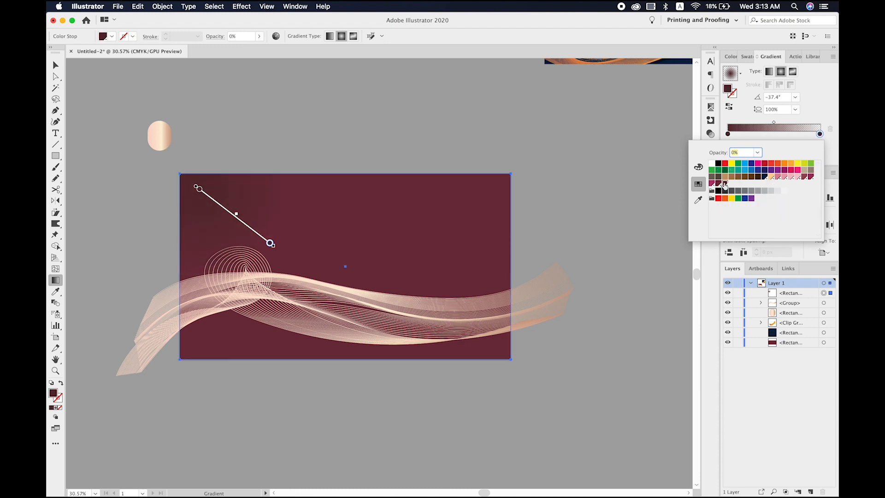
{"action": "left_click", "coordinate": [526, 224]}
- Stretch the radial gradient from outside the rectangle's upper-left corner toward its lower right, with the opaque stop at 59.74% and the midpoint moved outward
{"action": "mouse_move", "coordinate": [157, 165]}
{"action": "left_mouse_down"}
{"action": "mouse_move", "coordinate": [289, 200]}
{"action": "mouse_move", "coordinate": [503, 292]}
{"action": "mouse_move", "coordinate": [452, 287]}
{"action": "left_mouse_up"}
{"action": "left_click_drag", "start_coordinate": [156, 164], "coordinate": [277, 216]}
{"action": "left_click", "coordinate": [332, 238]}
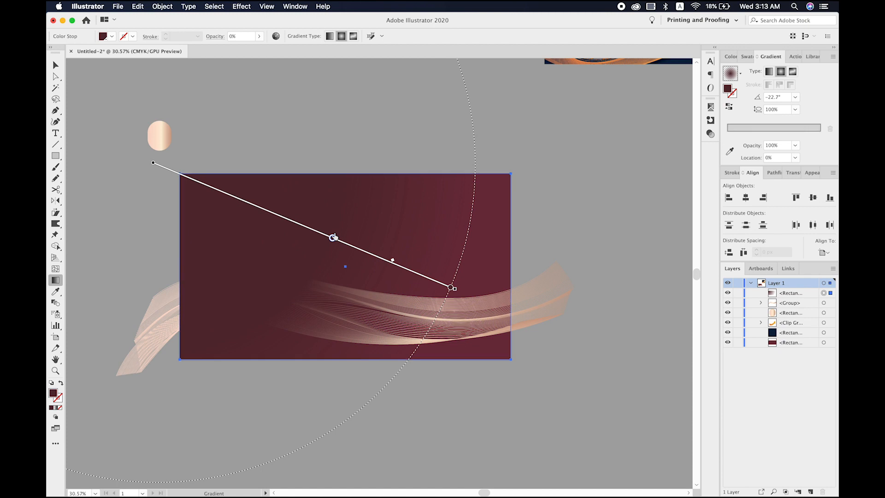
{"action": "left_click_drag", "start_coordinate": [393, 262], "coordinate": [424, 274]}
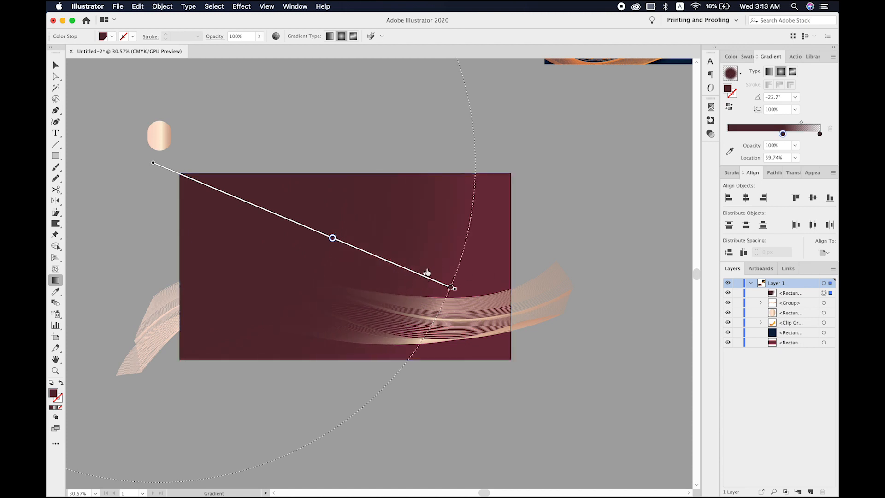
{"action": "key", "text": "v"}
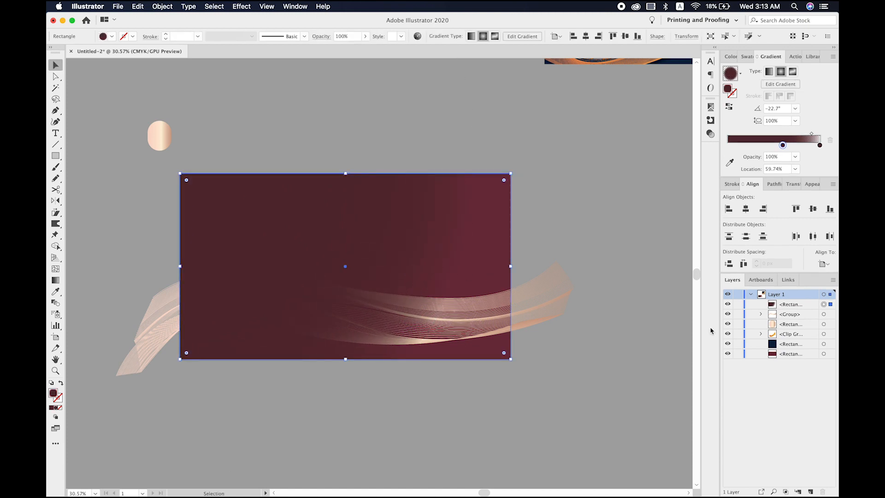
- Reorder the gradient rectangle directly above the burgundy background, beneath the waves, and move it right and slightly up
{"action": "left_click_drag", "start_coordinate": [806, 304], "coordinate": [800, 349]}
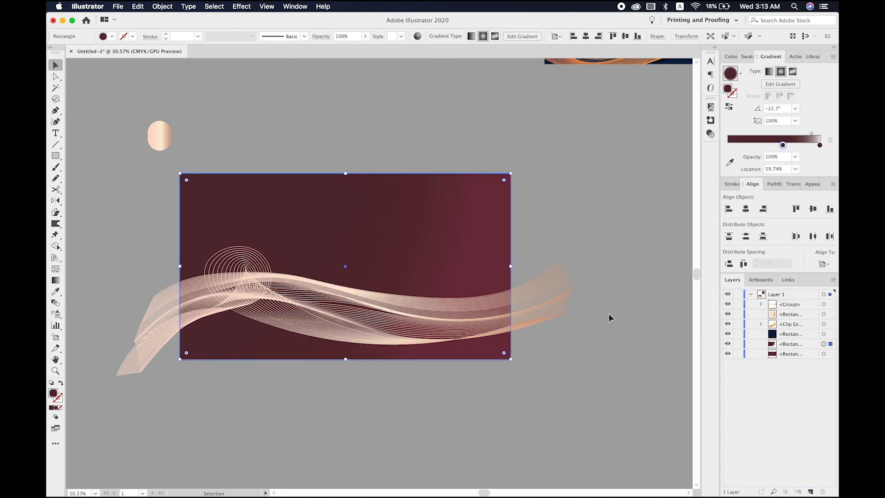
{"action": "left_click_drag", "start_coordinate": [339, 233], "coordinate": [482, 211]}
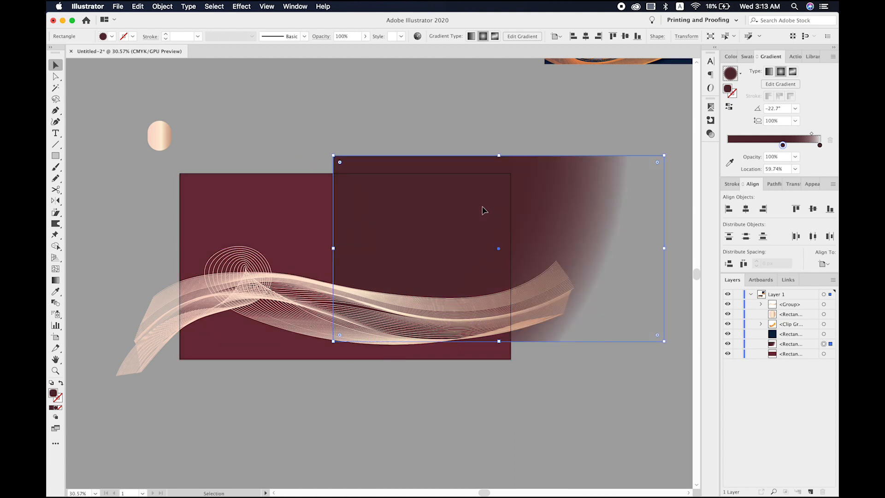
- Undo the gradient rectangle's last move and reflect the rectangle across the vertical axis so its dark side faces right
{"action": "key", "text": "super+z"}
{"action": "right_click", "coordinate": [332, 242]}
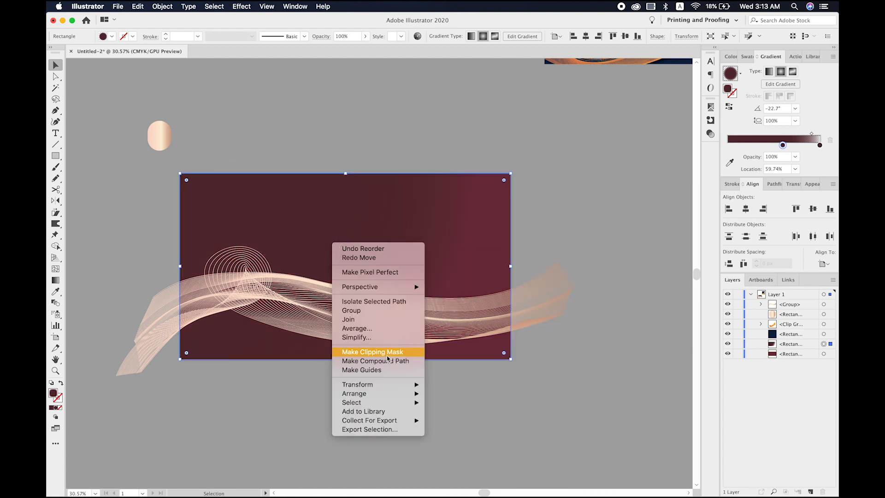
{"action": "mouse_move", "coordinate": [387, 385]}
{"action": "left_click", "coordinate": [459, 418]}
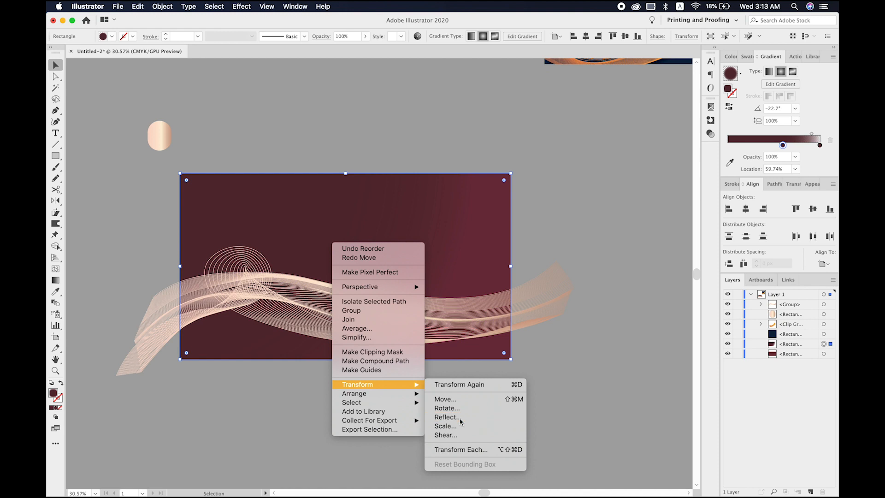
{"action": "key", "text": "Return"}
{"action": "left_click", "coordinate": [394, 449]}
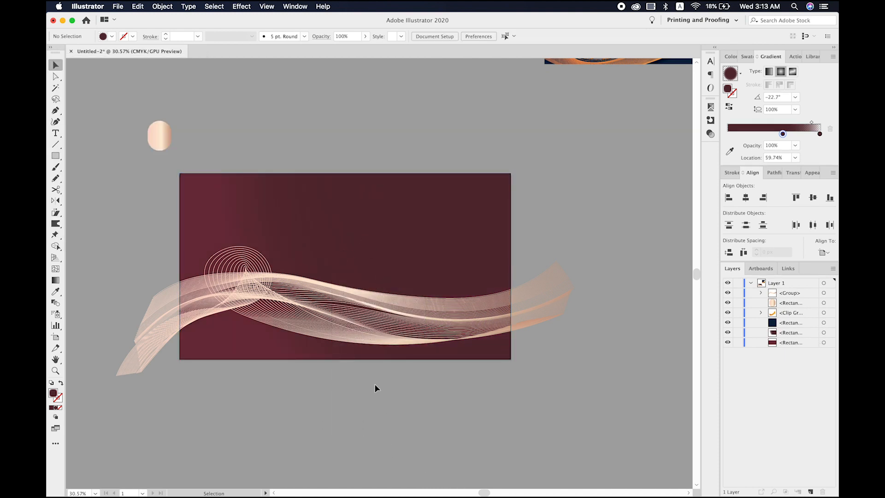
- Start a Warp effect on the wave group, try the Fish style, and set the style to Flag
{"action": "left_click", "coordinate": [382, 323]}
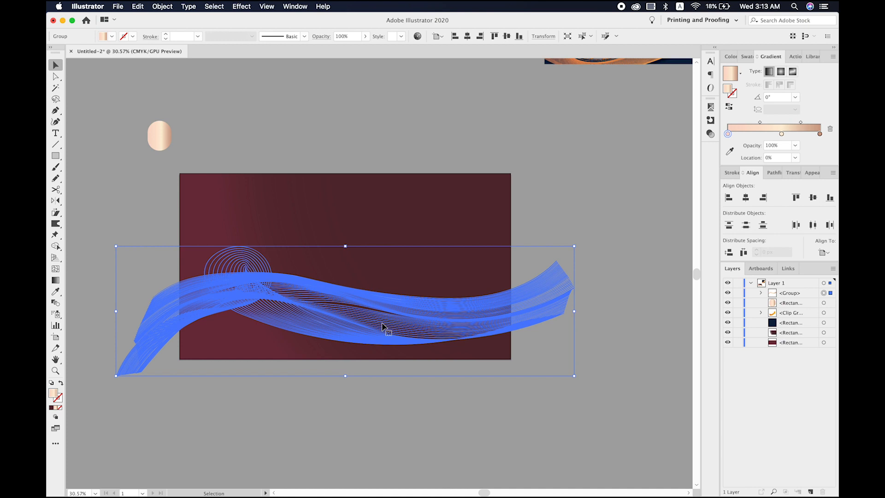
{"action": "left_click", "coordinate": [241, 6]}
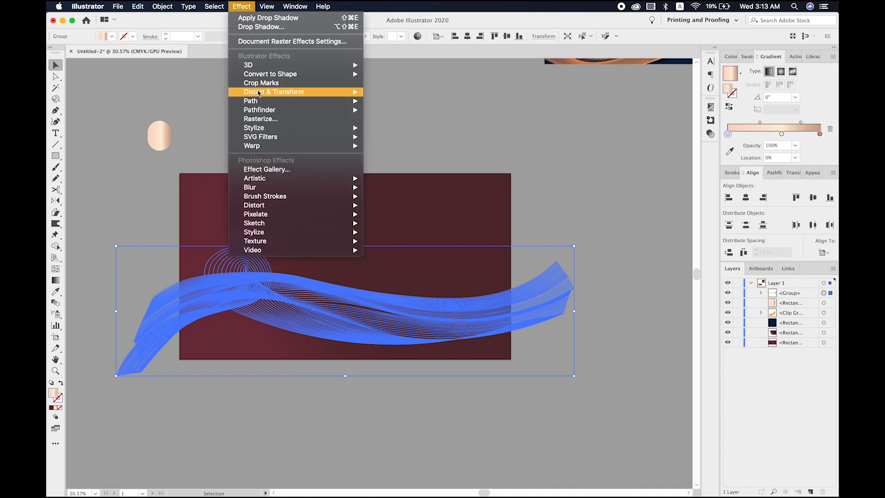
{"action": "mouse_move", "coordinate": [257, 147]}
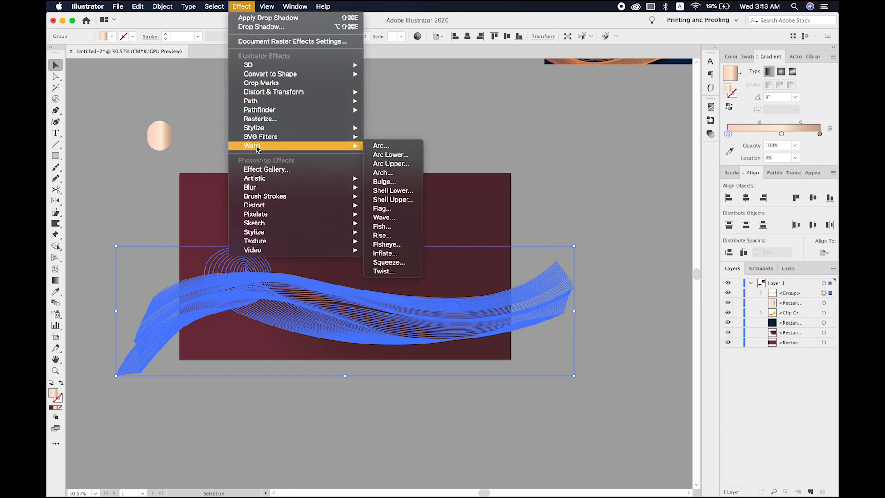
{"action": "left_click", "coordinate": [382, 146]}
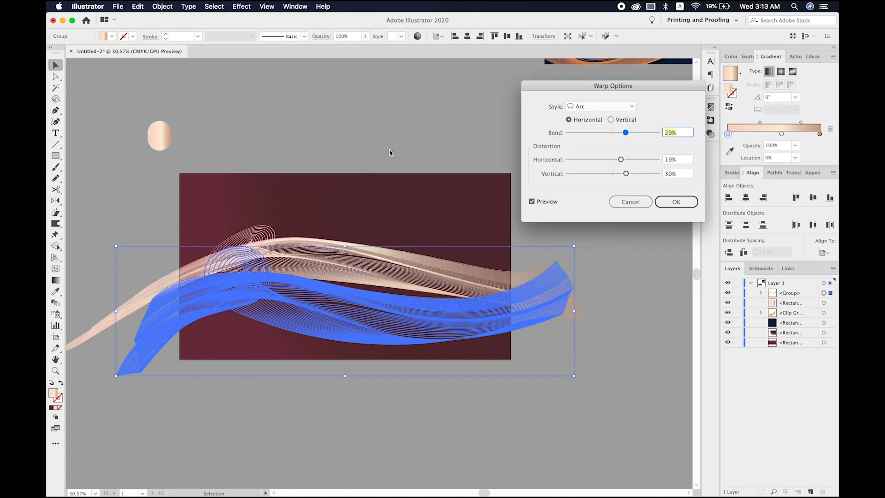
{"action": "left_click", "coordinate": [604, 108]}
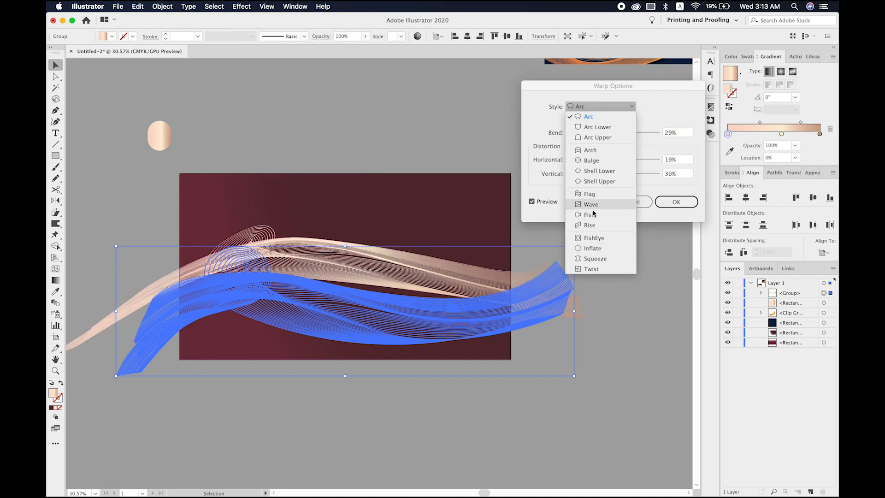
{"action": "left_click", "coordinate": [593, 215]}
{"action": "left_click", "coordinate": [590, 107]}
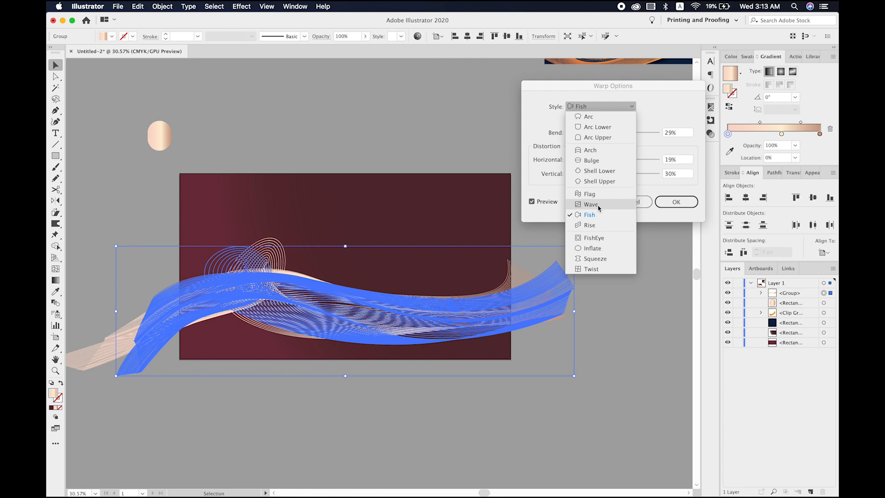
{"action": "left_click", "coordinate": [596, 195]}
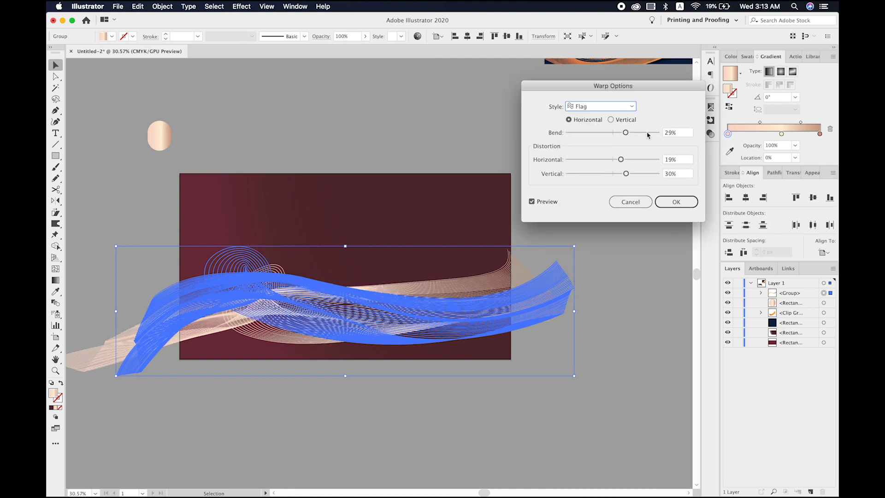
- Set the Flag warp's horizontal distortion to 65% and bend to 56%, and apply the effect
{"action": "left_click", "coordinate": [641, 160]}
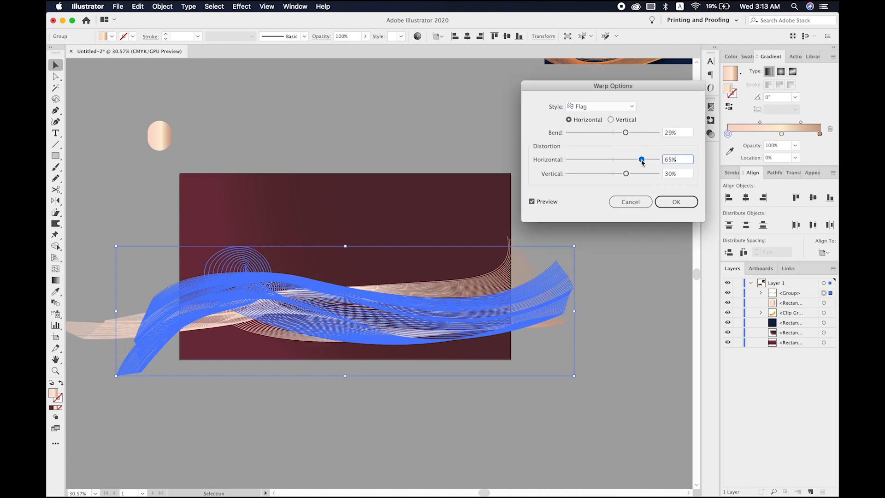
{"action": "left_click", "coordinate": [638, 133]}
{"action": "left_click", "coordinate": [676, 202]}
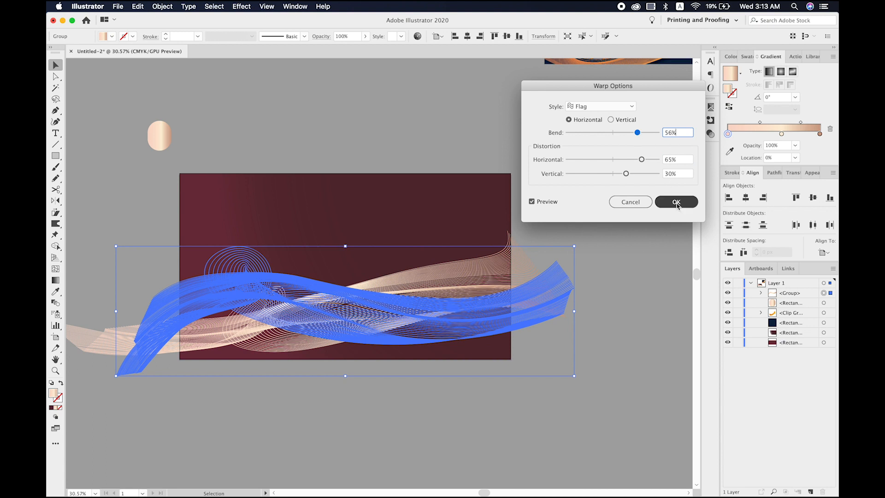
- Nudge the warped wave group slightly to the right and deselect it
{"action": "key", "text": "Right"}
{"action": "key", "text": "Right"}
{"action": "key", "text": "Right"}
{"action": "key", "text": "Right"}
{"action": "key", "text": "Right"}
{"action": "key", "text": "Right"}
{"action": "key", "text": "Right"}
{"action": "key", "text": "Right"}
{"action": "key", "text": "Right"}
{"action": "key", "text": "Right"}
{"action": "key", "text": "Right"}
{"action": "key", "text": "Right"}
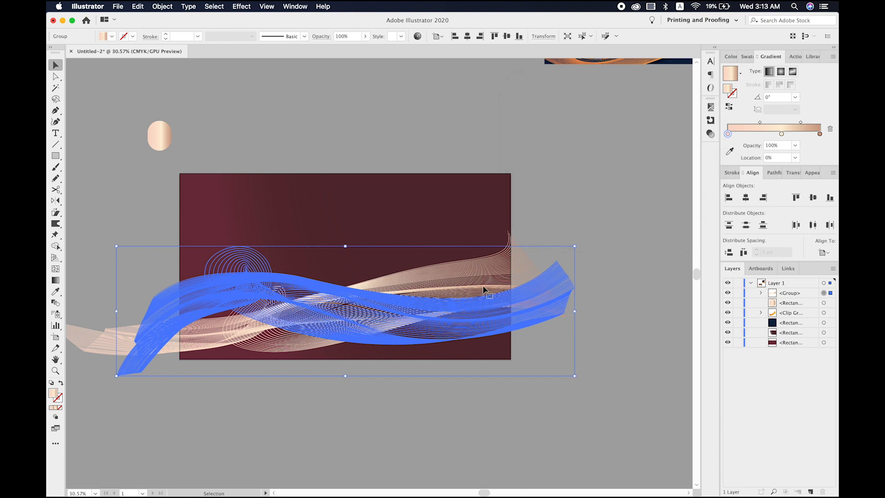
{"action": "key", "text": "Right"}
{"action": "key", "text": "Right"}
{"action": "key", "text": "Right"}
{"action": "key", "text": "Right"}
{"action": "key", "text": "Right"}
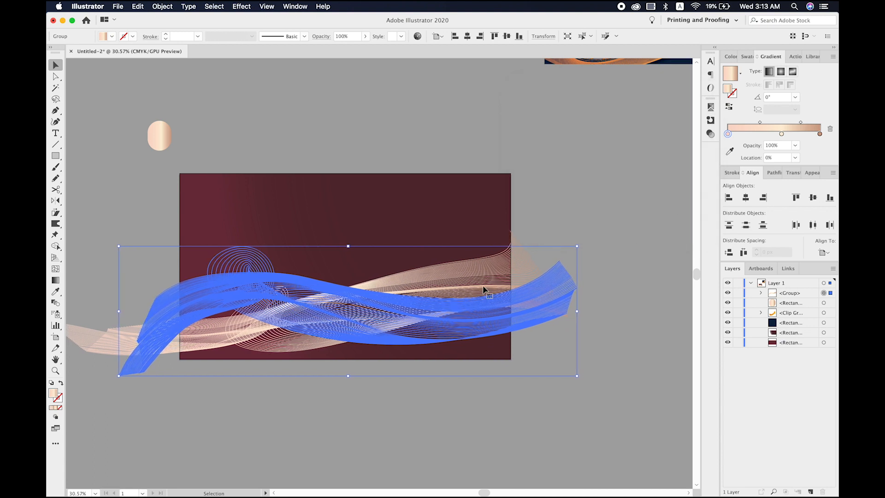
{"action": "left_click", "coordinate": [546, 194]}
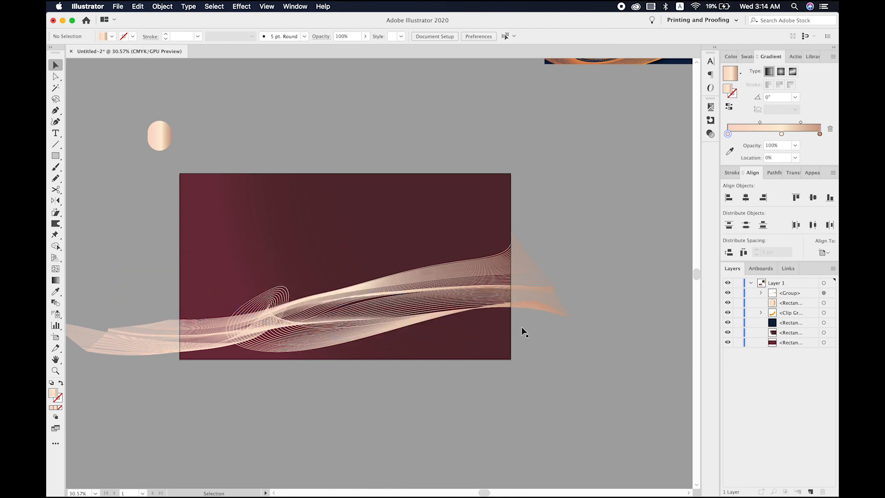
- Expand the appearance of the warped wave group and deselect it
{"action": "left_click", "coordinate": [435, 305]}
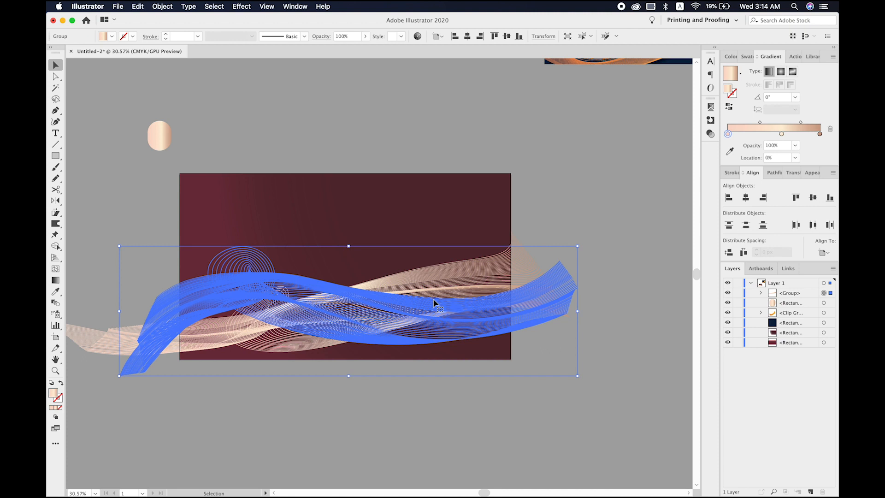
{"action": "left_click", "coordinate": [165, 7]}
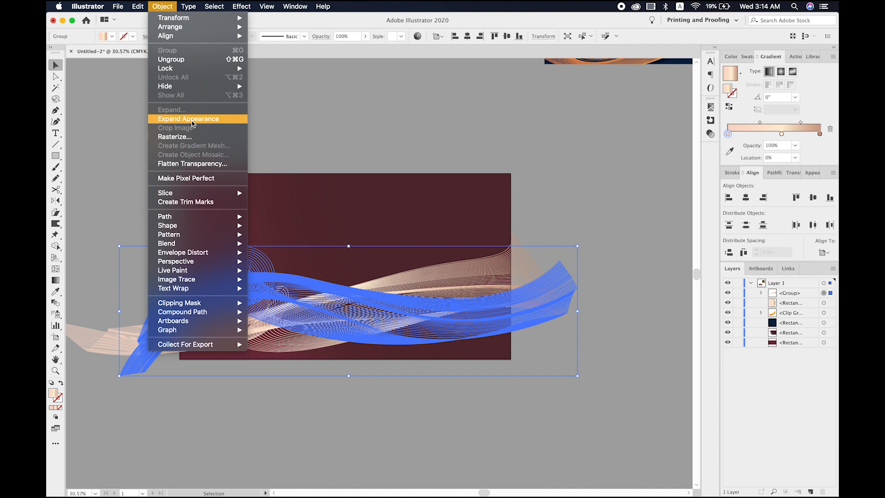
{"action": "left_click", "coordinate": [192, 118]}
{"action": "left_click", "coordinate": [192, 123]}
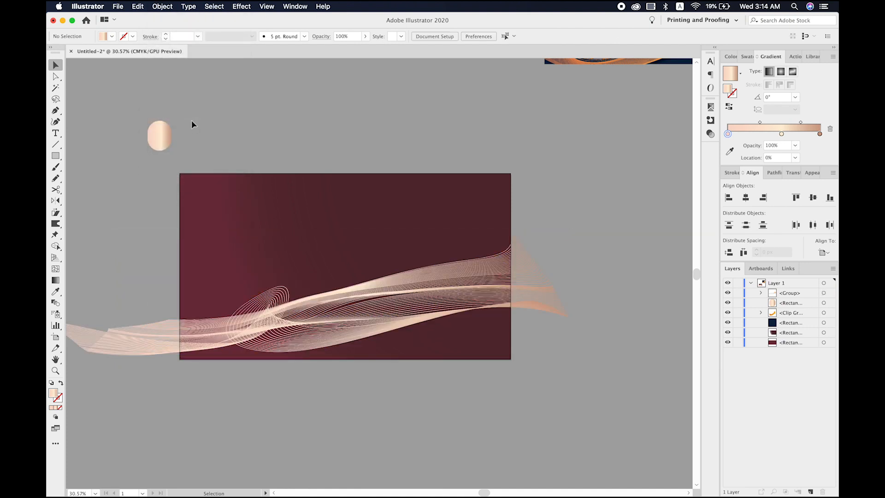
- Try shearing the wave group so its left end rises and its right end drops below the artboard
{"action": "left_click", "coordinate": [374, 331]}
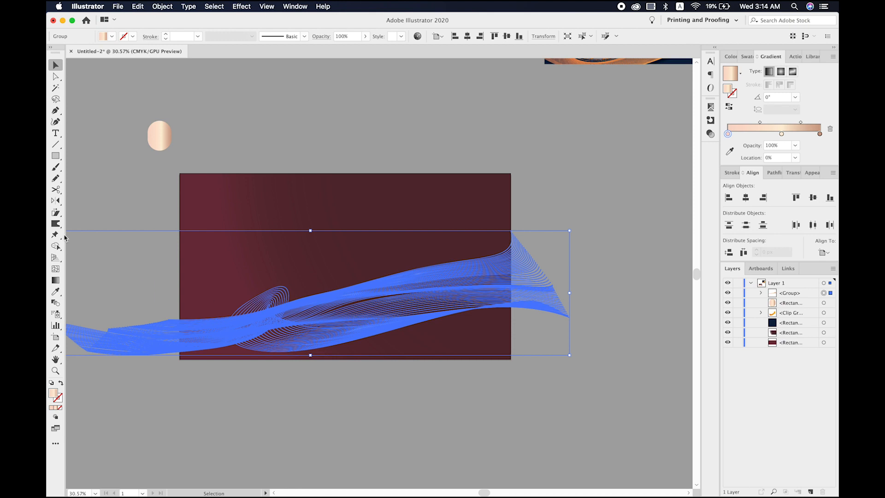
{"action": "left_click", "coordinate": [60, 214]}
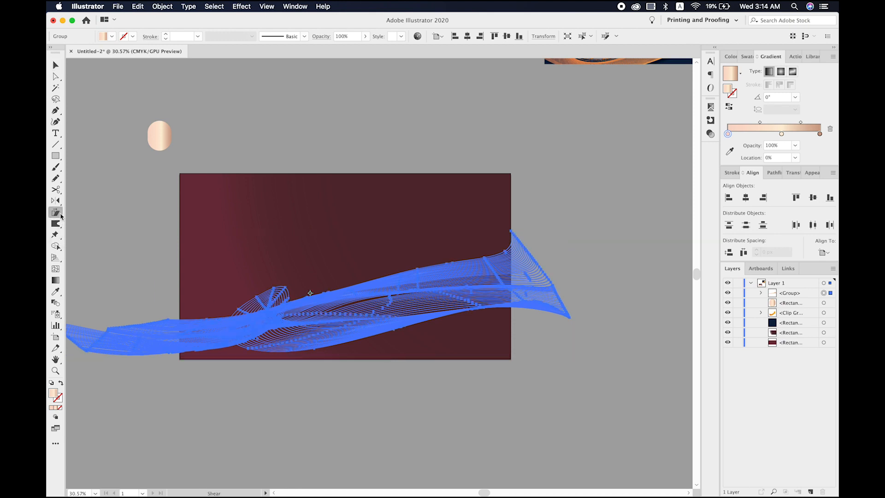
{"action": "left_click_drag", "start_coordinate": [62, 216], "coordinate": [81, 222]}
{"action": "left_click_drag", "start_coordinate": [509, 232], "coordinate": [521, 205]}
{"action": "left_click_drag", "start_coordinate": [103, 359], "coordinate": [158, 277]}
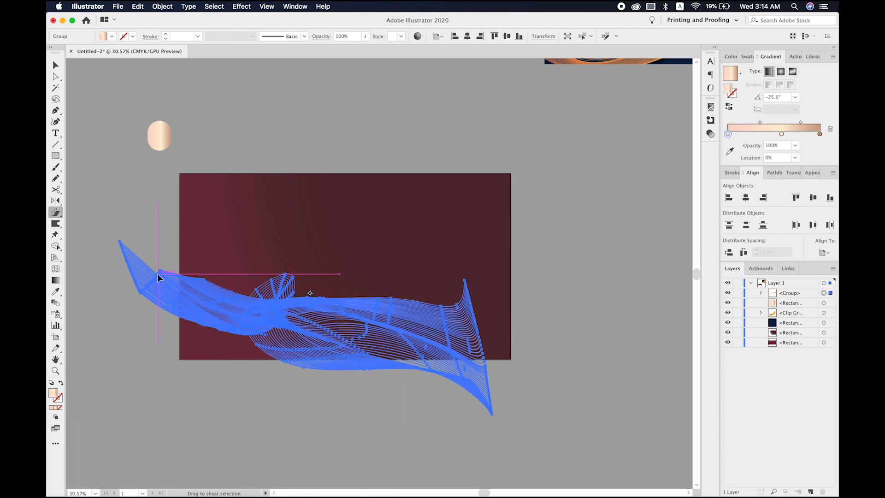
- Try enlarging the sheared wave group up and to the right, past the artboard's right edge
{"action": "key", "text": "v"}
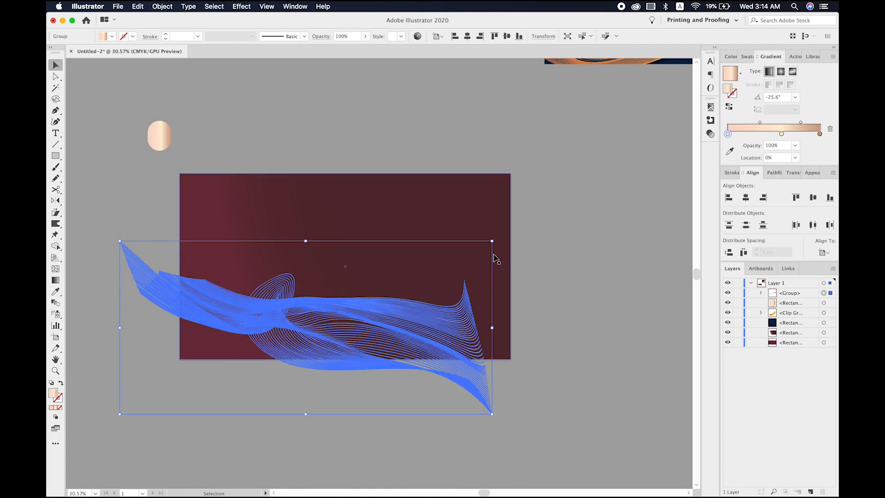
{"action": "left_click_drag", "start_coordinate": [494, 242], "coordinate": [565, 210]}
{"action": "left_click", "coordinate": [602, 264]}
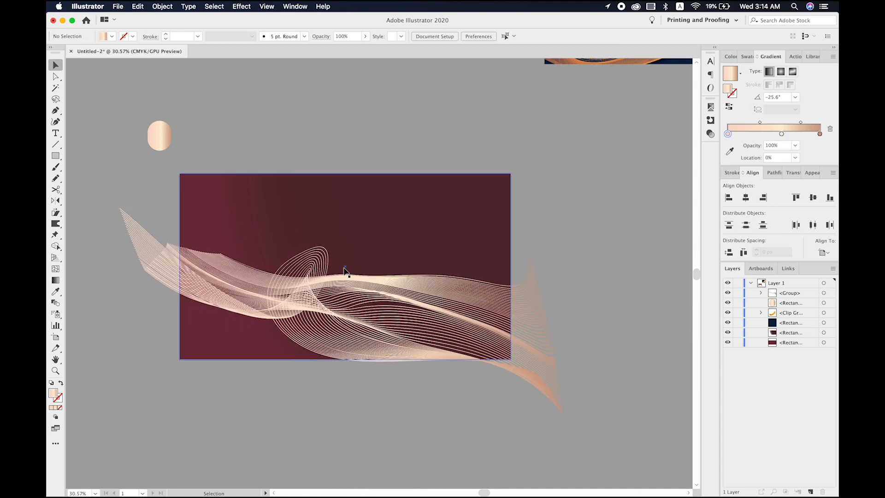
- Try rotating the wave group counterclockwise and moving it up over the artboard's middle
{"action": "left_click", "coordinate": [328, 331]}
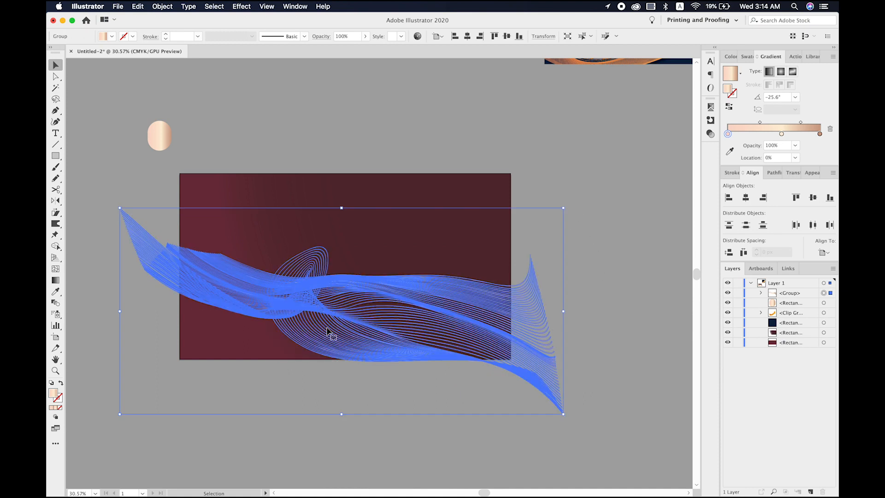
{"action": "left_click_drag", "start_coordinate": [567, 420], "coordinate": [563, 331]}
{"action": "left_click_drag", "start_coordinate": [447, 299], "coordinate": [449, 259]}
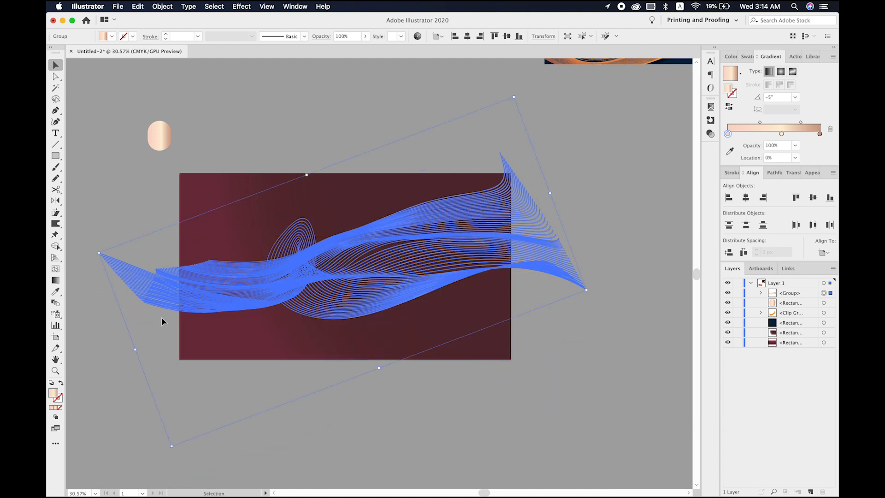
- Try stretching the rotated wave group past the artboard's left side and moving it down over the lower edge
{"action": "left_click_drag", "start_coordinate": [135, 352], "coordinate": [92, 367]}
{"action": "left_click", "coordinate": [139, 443]}
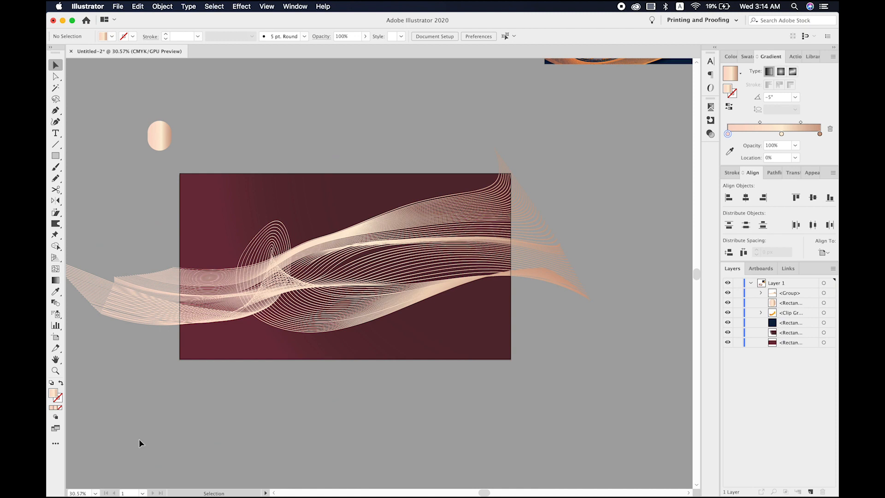
{"action": "left_click_drag", "start_coordinate": [302, 311], "coordinate": [307, 367]}
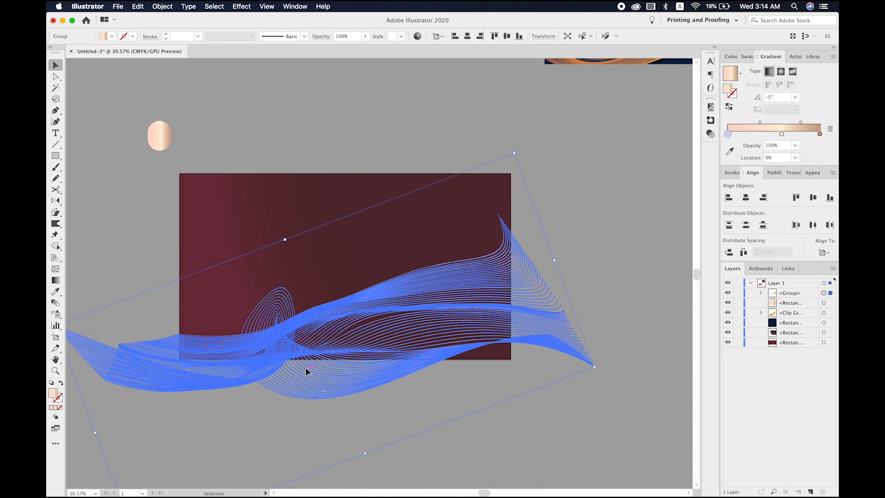
{"action": "left_click", "coordinate": [443, 409]}
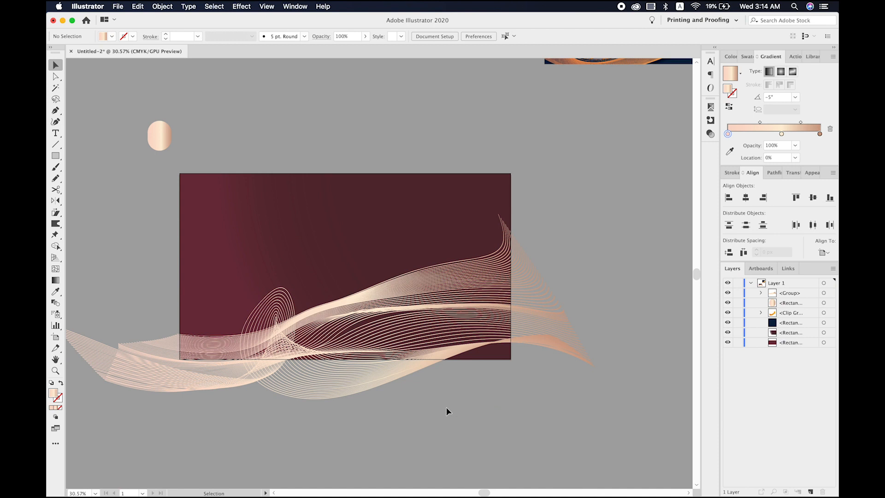
- Undo the shear, scale, rotation and move edits back to the expanded Flag-warped wave group, and deselect it
{"action": "key", "text": "super+z"}
{"action": "key", "text": "super+z"}
{"action": "key", "text": "super+z"}
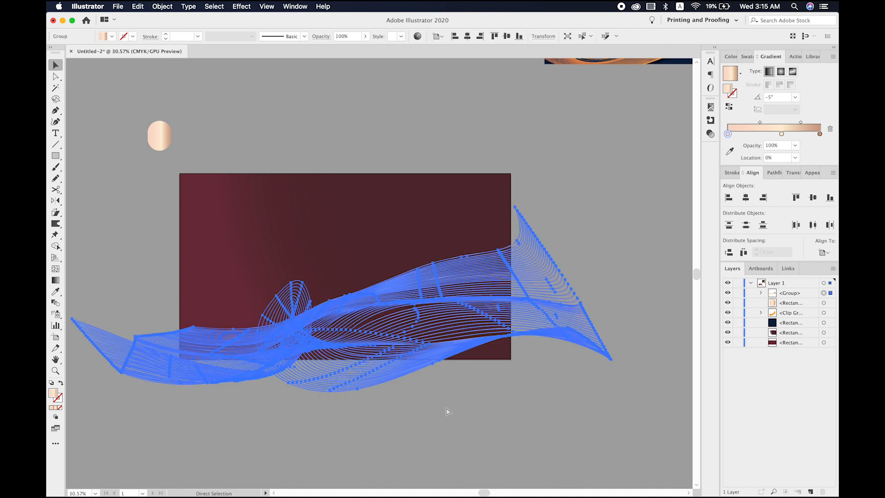
{"action": "key", "text": "super+z"}
{"action": "key", "text": "super+z"}
{"action": "key", "text": "super+z"}
{"action": "key", "text": "super+z"}
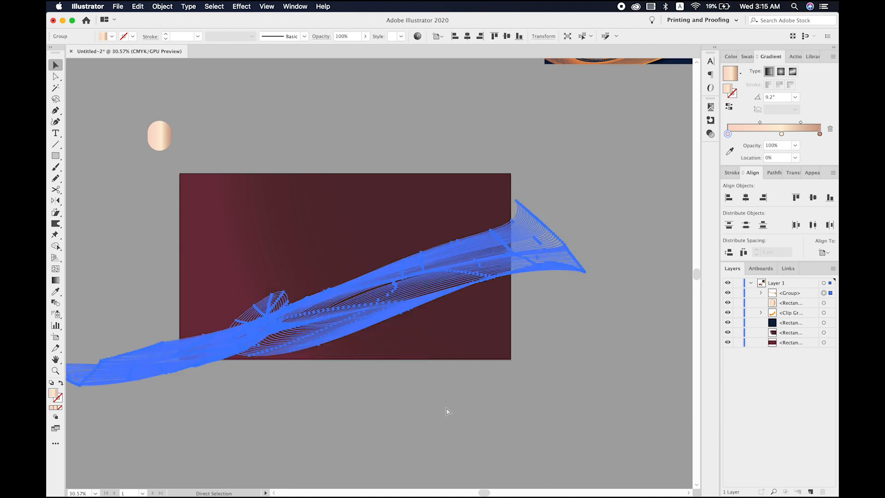
{"action": "key", "text": "super+z"}
{"action": "key", "text": "super+z"}
{"action": "key", "text": "super+z"}
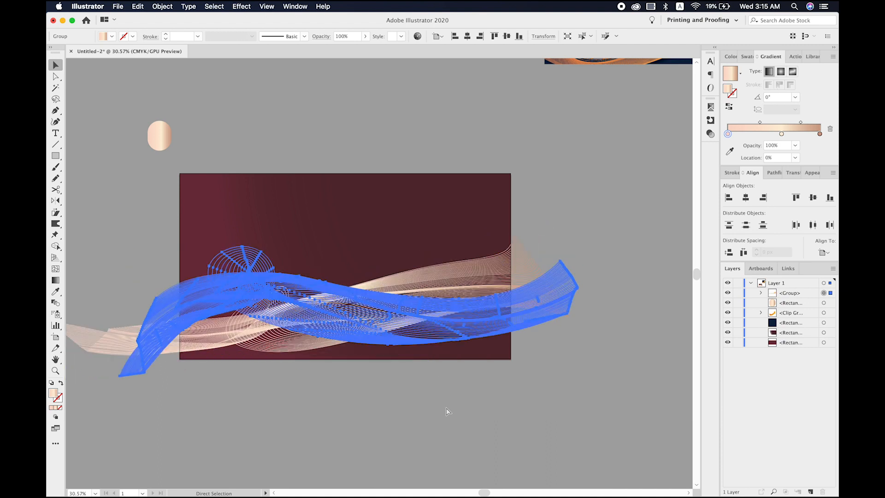
{"action": "key", "text": "super+z"}
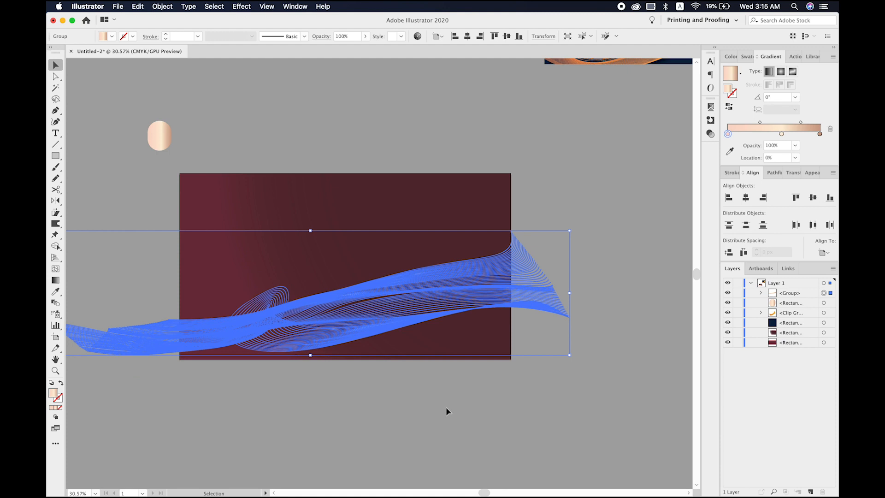
{"action": "left_click", "coordinate": [487, 422]}
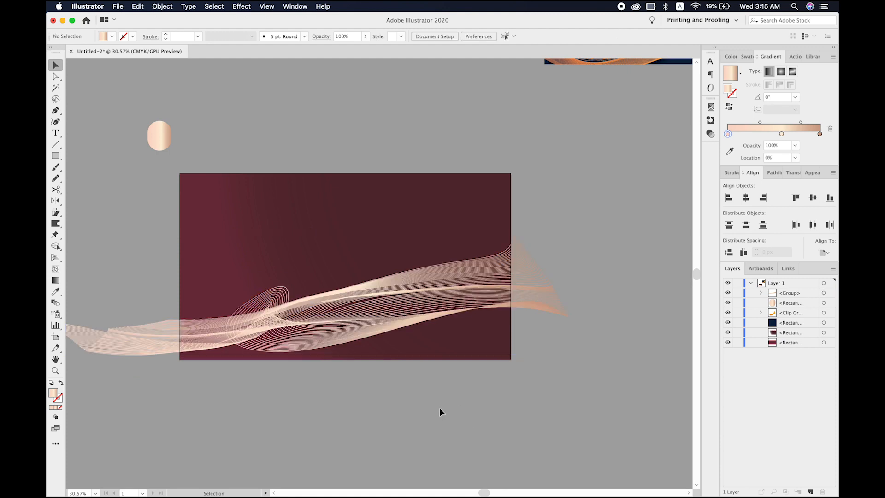
- Try distorting the wave group's right end slightly with Free Transform in Perspective Distort mode
{"action": "left_click", "coordinate": [302, 320]}
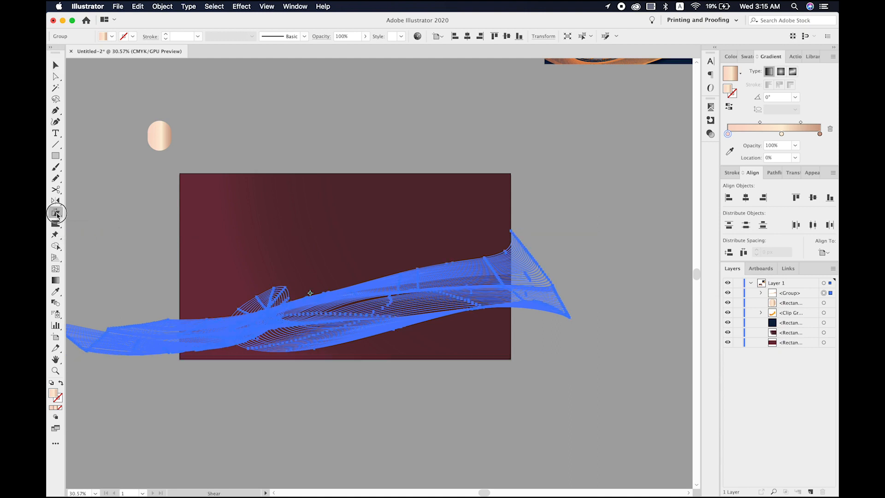
{"action": "left_click", "coordinate": [56, 213]}
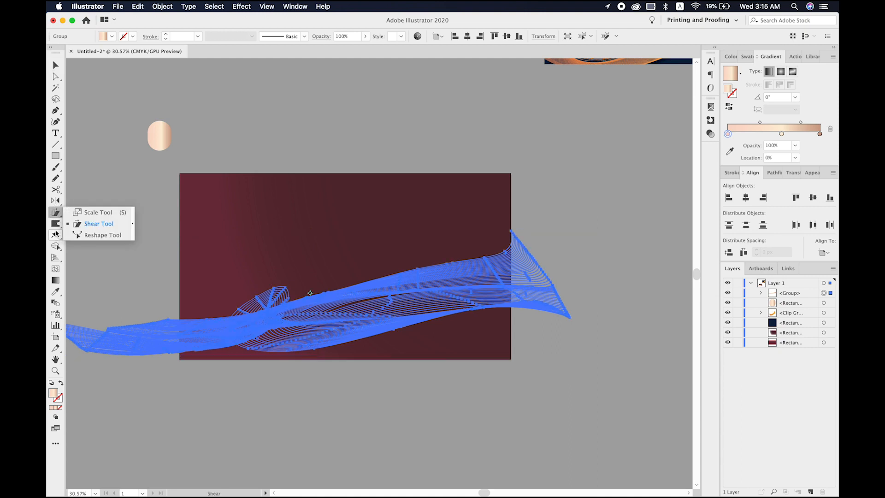
{"action": "left_click", "coordinate": [55, 201]}
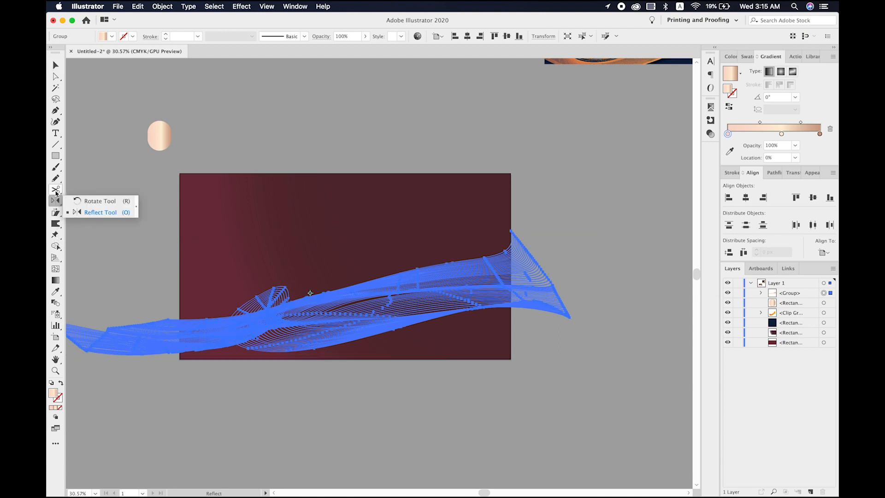
{"action": "left_click", "coordinate": [56, 190]}
{"action": "left_click", "coordinate": [56, 248]}
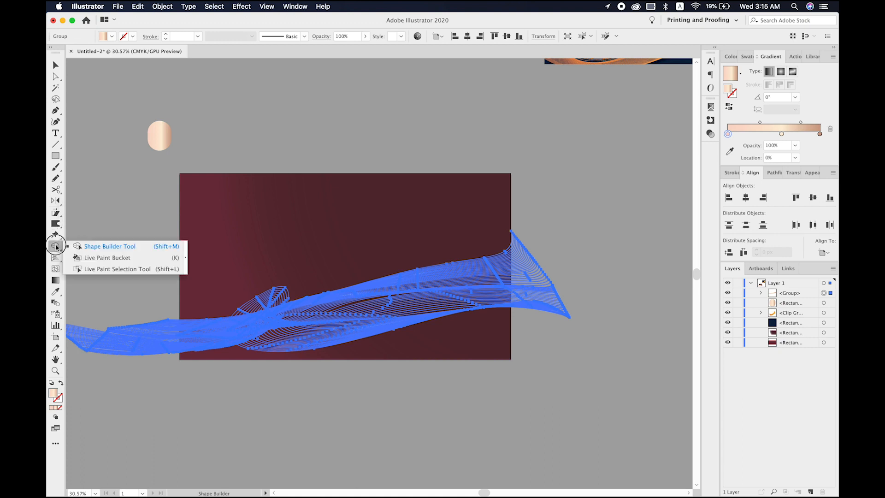
{"action": "left_click", "coordinate": [57, 237]}
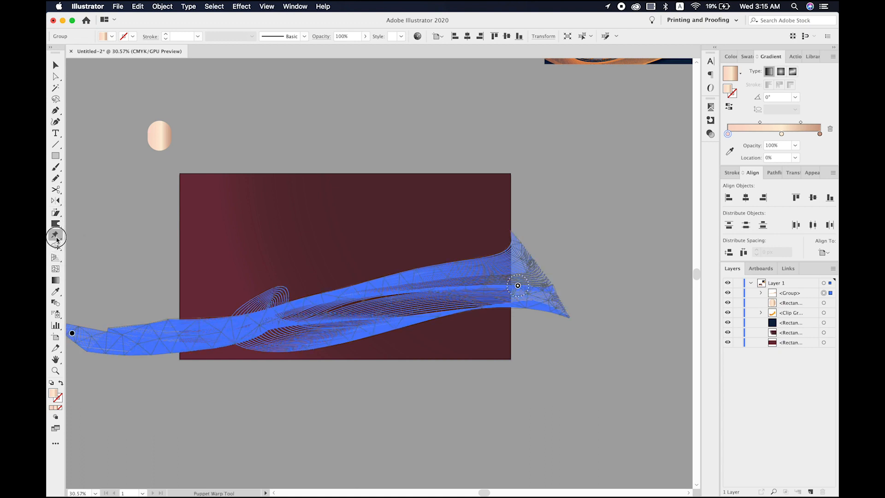
{"action": "left_click", "coordinate": [57, 239]}
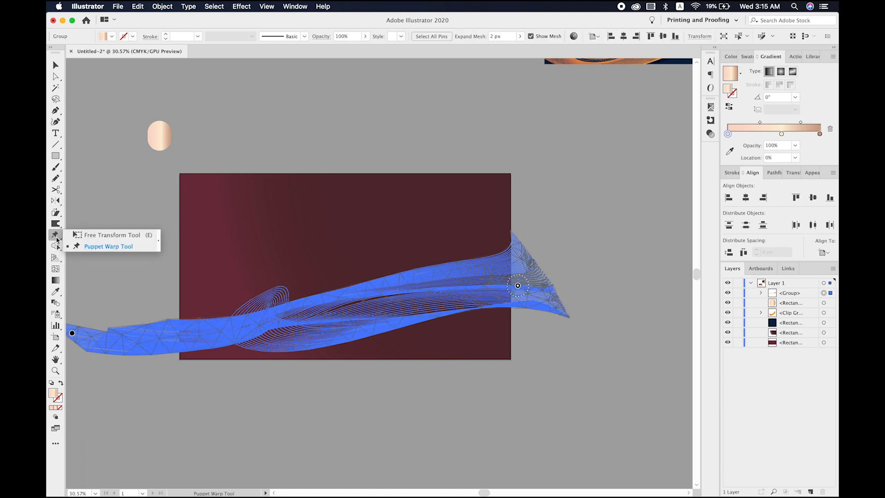
{"action": "left_click", "coordinate": [75, 234]}
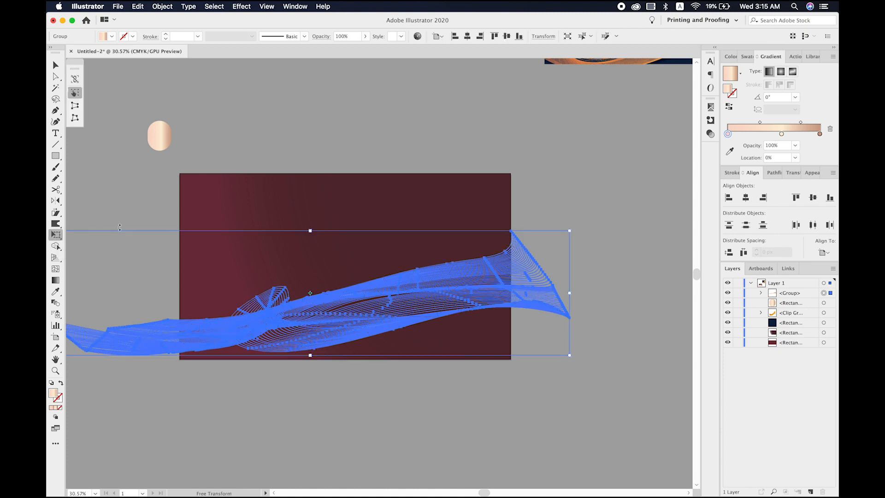
{"action": "left_click", "coordinate": [76, 106]}
{"action": "mouse_move", "coordinate": [570, 230]}
{"action": "left_mouse_down"}
{"action": "mouse_move", "coordinate": [570, 198]}
{"action": "mouse_move", "coordinate": [551, 146]}
{"action": "mouse_move", "coordinate": [573, 257]}
{"action": "mouse_move", "coordinate": [571, 231]}
{"action": "left_mouse_up"}
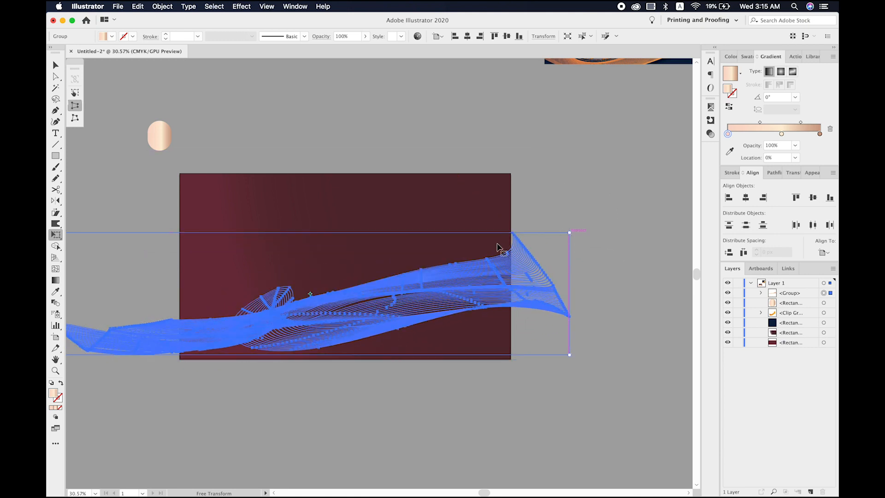
- Try spreading the wave group's left end vertically in perspective, then moving the group up and narrowing it from that end
{"action": "scroll", "coordinate": [172, 314], "scroll_direction": "left", "scroll_amount": 5}
{"action": "scroll", "coordinate": [172, 313], "scroll_direction": "down", "scroll_amount": 1}
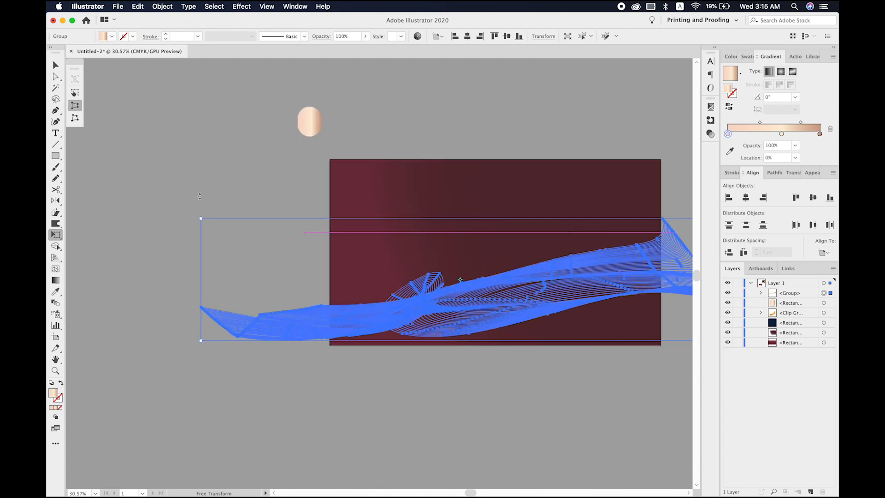
{"action": "left_click_drag", "start_coordinate": [201, 220], "coordinate": [203, 173]}
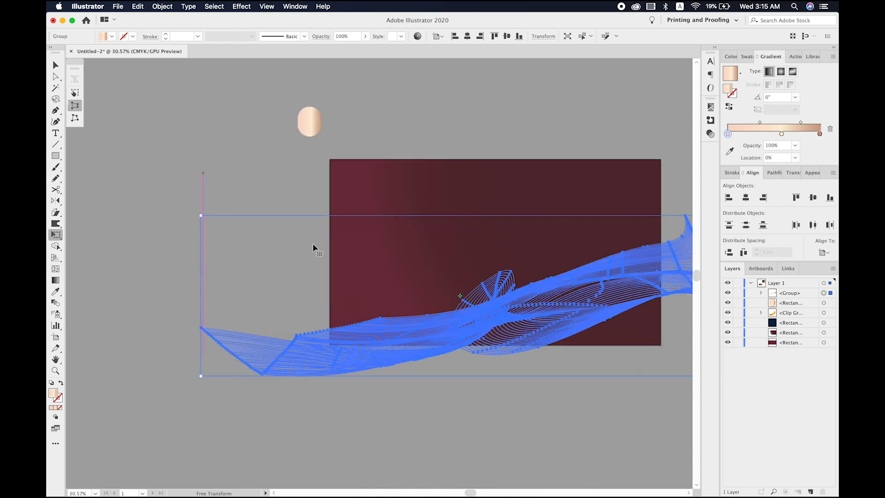
{"action": "left_click_drag", "start_coordinate": [424, 332], "coordinate": [409, 295]}
{"action": "left_click_drag", "start_coordinate": [184, 334], "coordinate": [249, 336]}
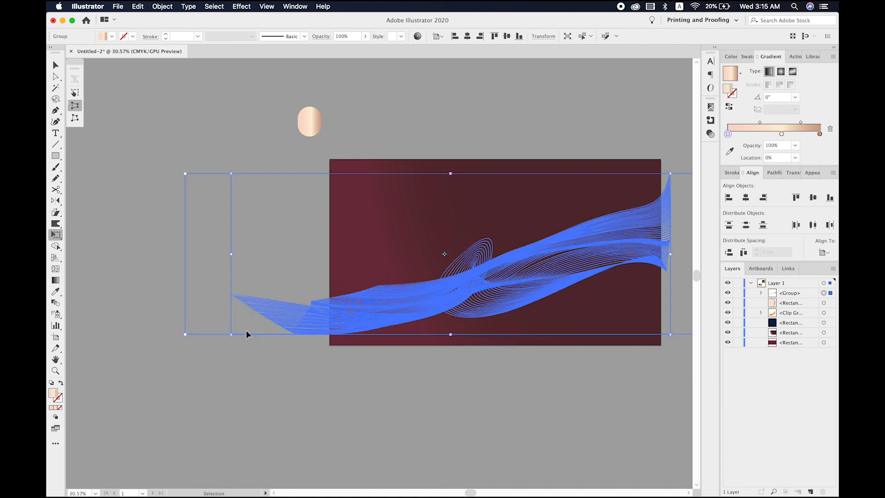
- Undo the narrowing, the move and the left-end perspective distortion of the wave group, and deselect it
{"action": "key", "text": "super+z"}
{"action": "key", "text": "super+z"}
{"action": "key", "text": "super+z"}
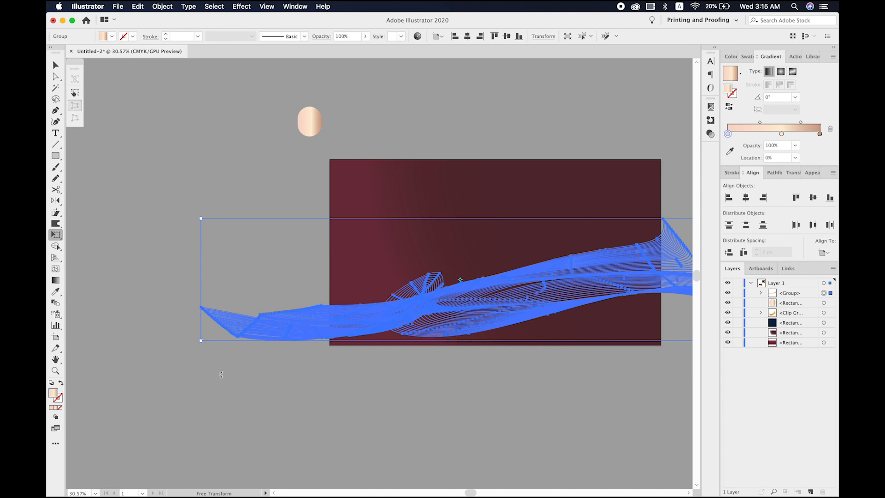
{"action": "key", "text": "v"}
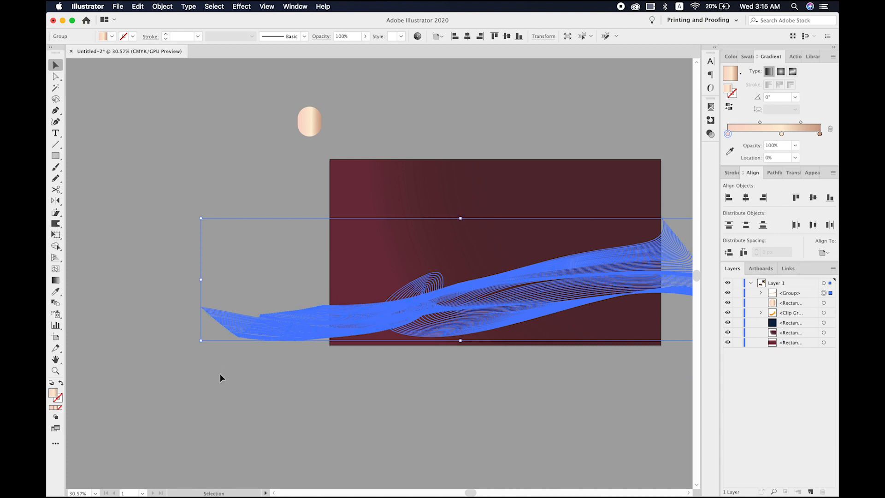
{"action": "scroll", "coordinate": [220, 373], "scroll_direction": "right", "scroll_amount": 4}
{"action": "scroll", "coordinate": [220, 373], "scroll_direction": "down", "scroll_amount": 2}
{"action": "left_click", "coordinate": [219, 373]}
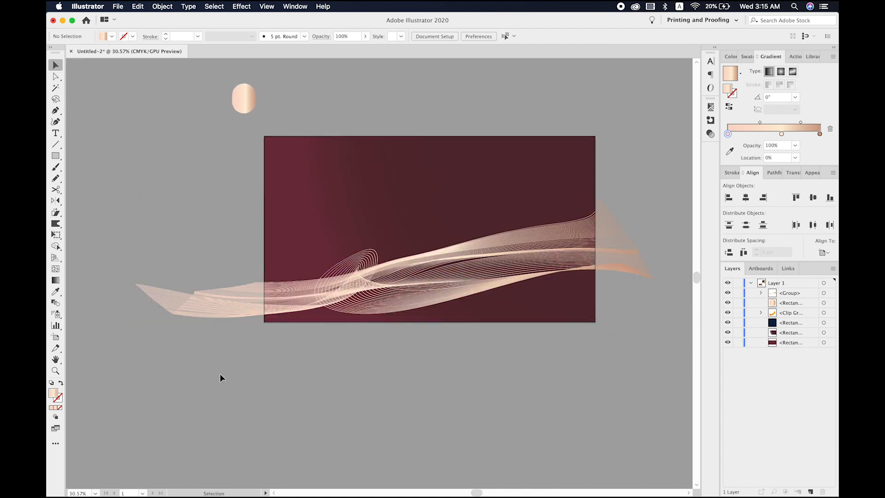
- Move the wave group slightly up and to the right over the artboard, and deselect it
{"action": "left_click_drag", "start_coordinate": [367, 278], "coordinate": [373, 260]}
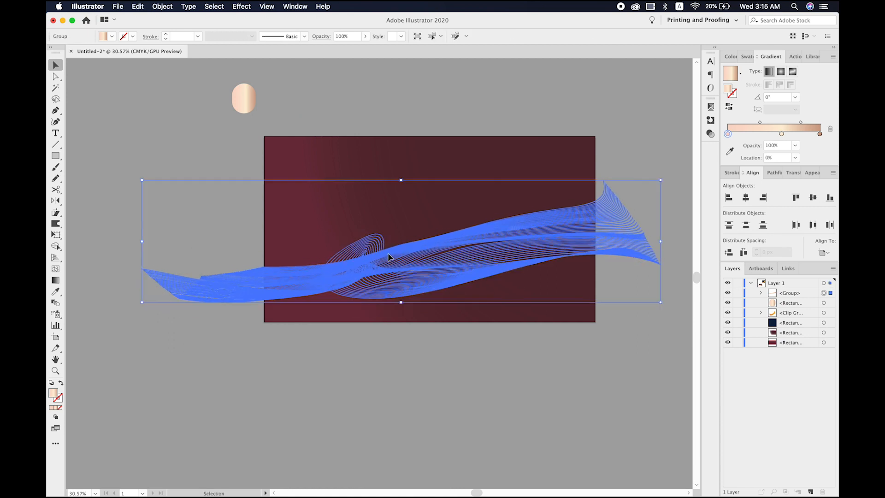
{"action": "left_click", "coordinate": [371, 384]}
{"action": "scroll", "coordinate": [371, 384], "scroll_direction": "up", "scroll_amount": 5}
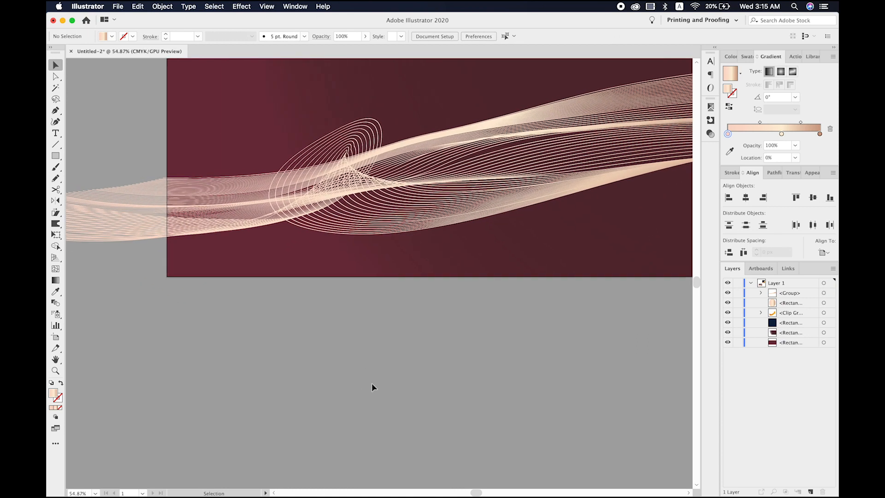
{"action": "scroll", "coordinate": [372, 384], "scroll_direction": "down", "scroll_amount": 3}
{"action": "scroll", "coordinate": [372, 383], "scroll_direction": "up", "scroll_amount": 3}
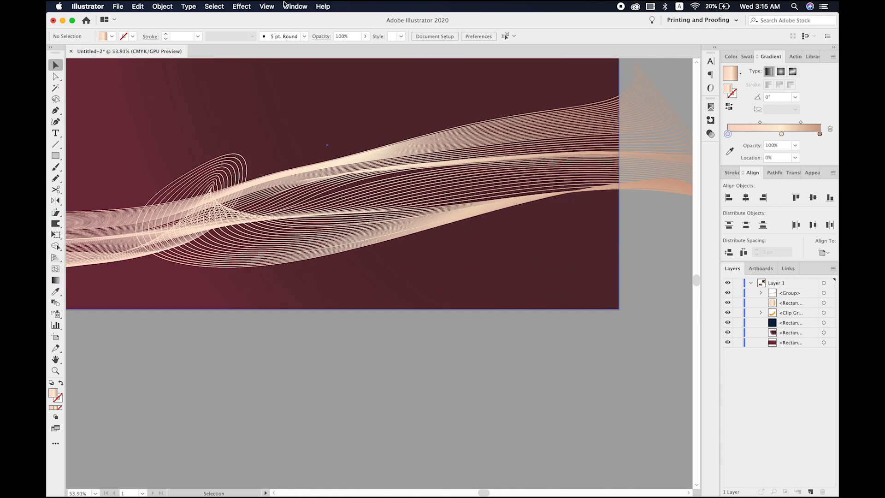
- Apply a dark red Multiply drop shadow to the wave group with 75% opacity, 7 px X and Y offsets and 5 px blur
{"action": "left_click", "coordinate": [260, 7]}
{"action": "mouse_move", "coordinate": [242, 6]}
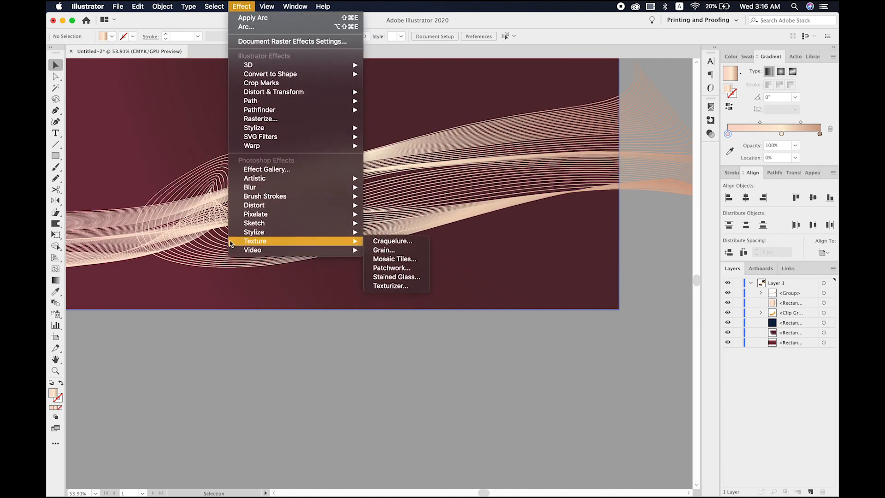
{"action": "left_click", "coordinate": [212, 249]}
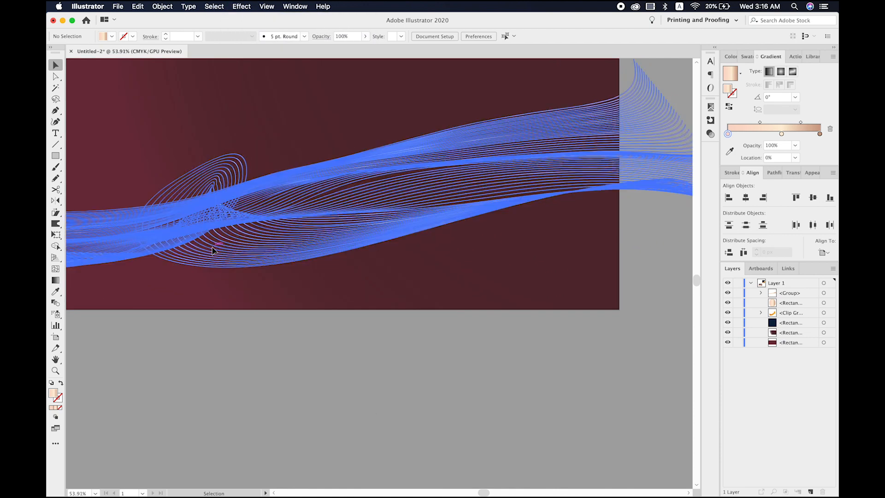
{"action": "left_click", "coordinate": [251, 7]}
{"action": "mouse_move", "coordinate": [269, 129]}
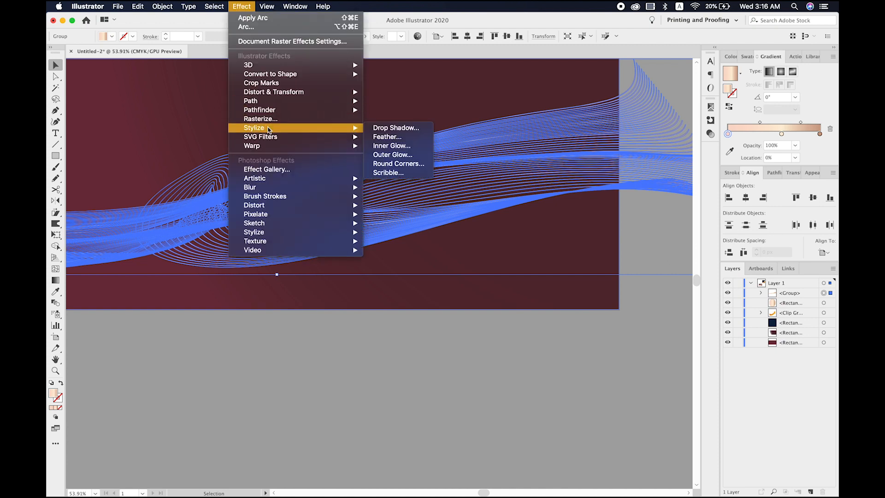
{"action": "left_click", "coordinate": [381, 128]}
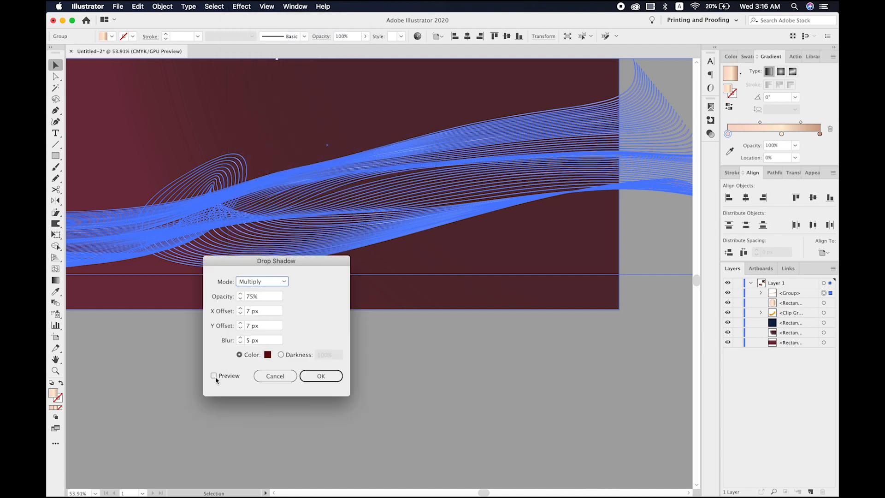
{"action": "left_click", "coordinate": [213, 375]}
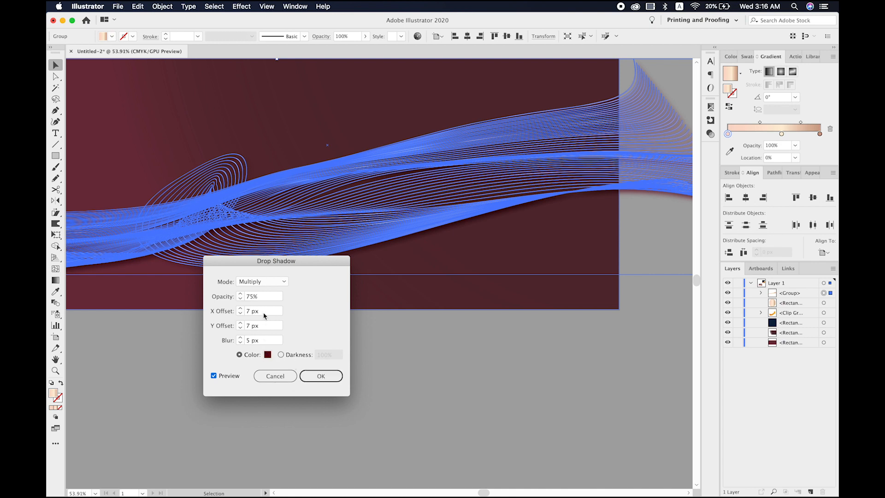
{"action": "left_click", "coordinate": [319, 377]}
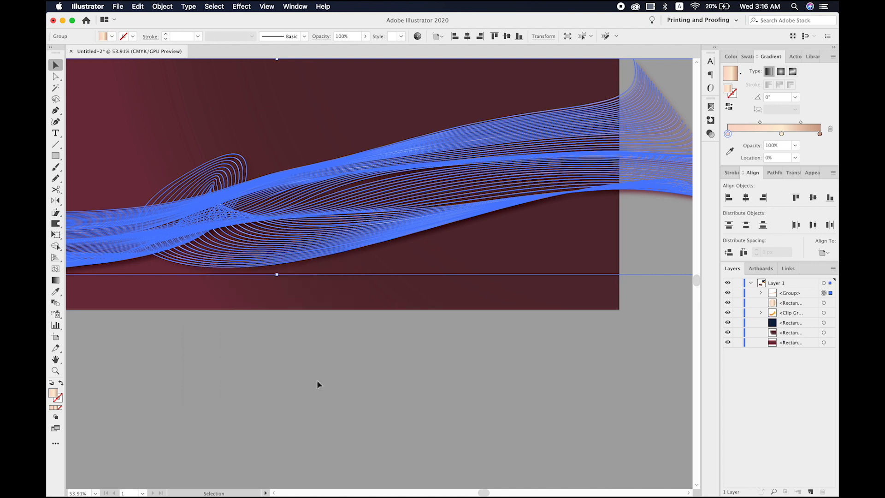
{"action": "left_click", "coordinate": [317, 381]}
{"action": "key", "text": "super+alt+0"}
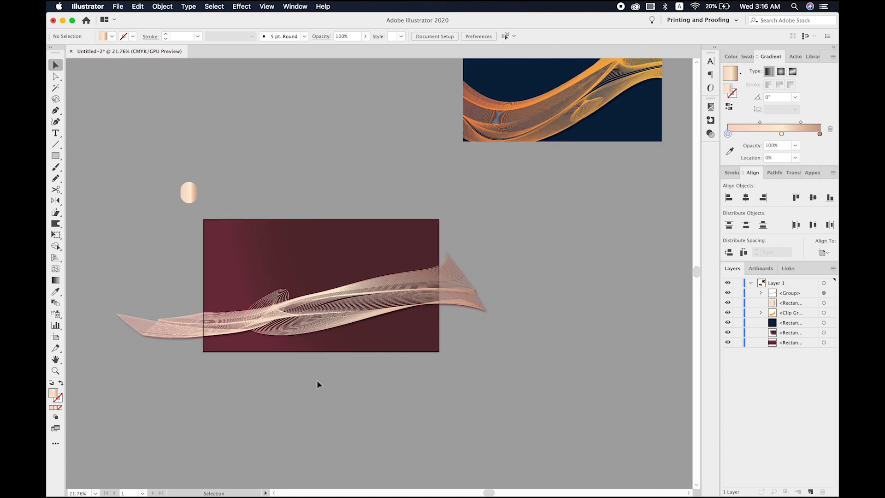
- Copy the radial-gradient background rectangle and paste the copy in place in front of the waves
{"action": "left_click", "coordinate": [317, 319]}
{"action": "left_click", "coordinate": [347, 353]}
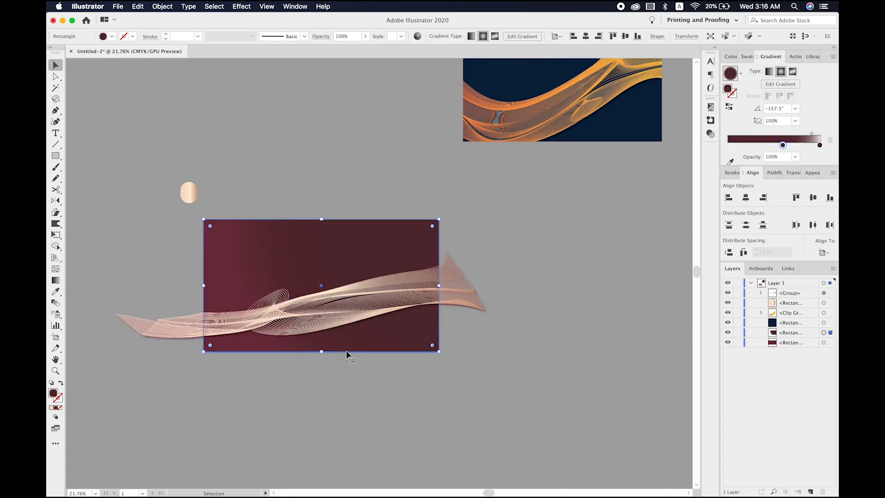
{"action": "key", "text": "super+c"}
{"action": "key", "text": "super+f"}
- Make a clipping mask from the pasted rectangle over the wave group and both burgundy background rectangles
{"action": "left_click", "coordinate": [283, 230], "text": "shift"}
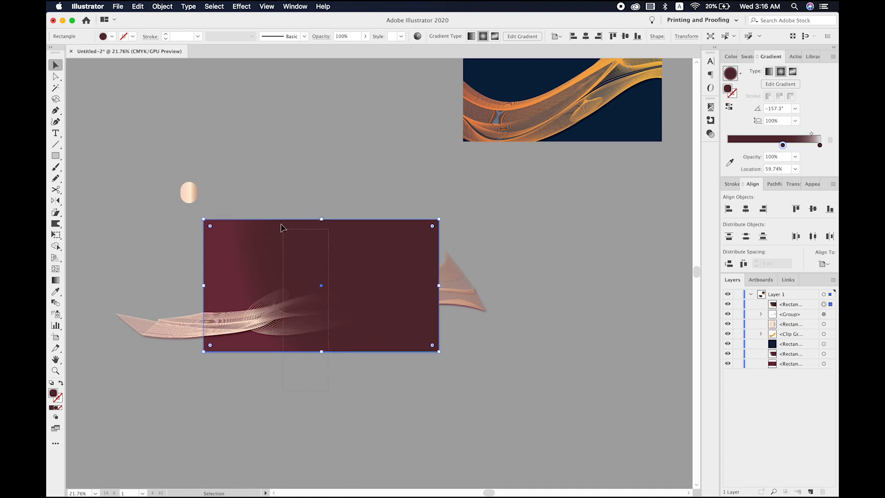
{"action": "right_click", "coordinate": [293, 280]}
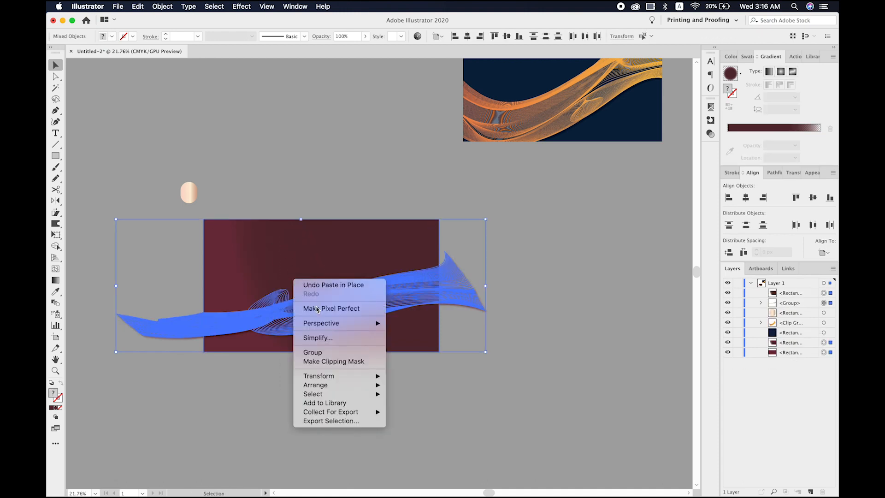
{"action": "left_click", "coordinate": [337, 362]}
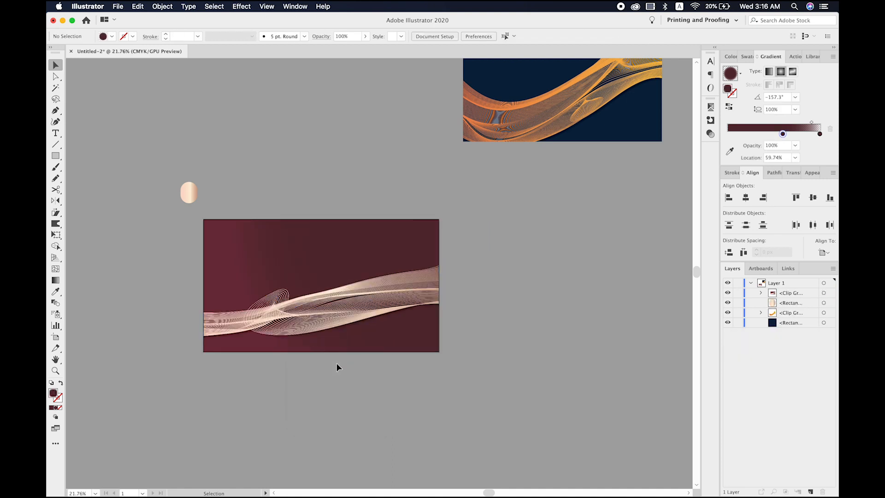
{"action": "key", "text": "super+0"}
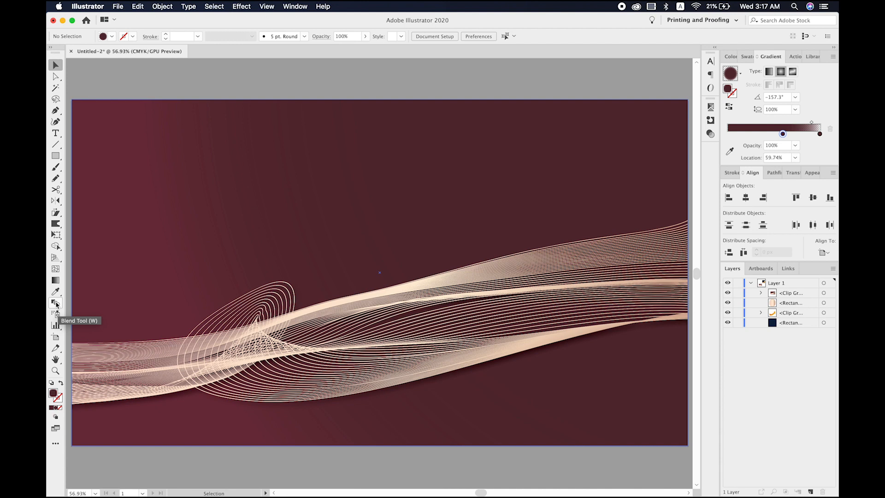
{"action": "left_click", "coordinate": [244, 6]}
{"action": "mouse_move", "coordinate": [275, 148]}
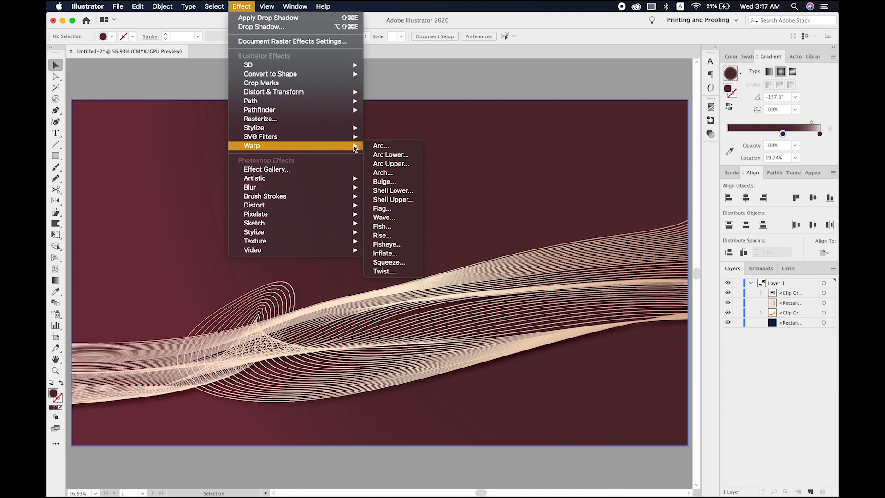
{"action": "mouse_move", "coordinate": [343, 129]}
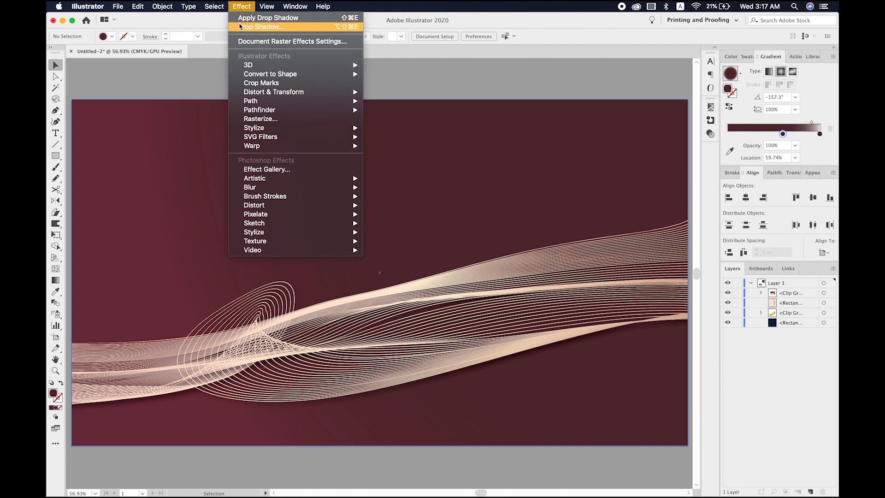
{"action": "mouse_move", "coordinate": [153, 8]}
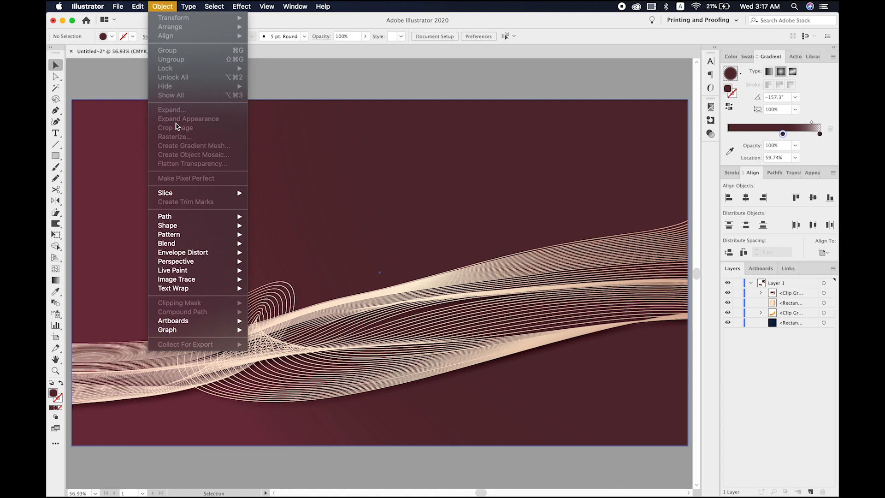
{"action": "left_click", "coordinate": [320, 84]}
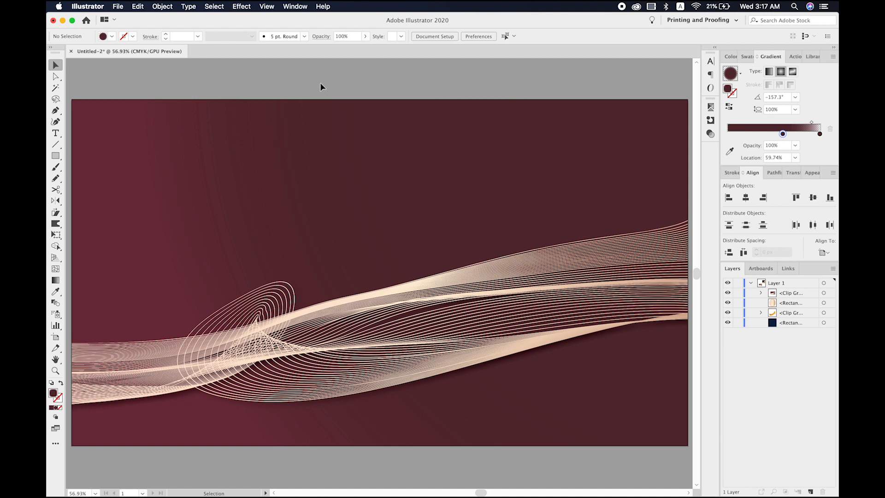